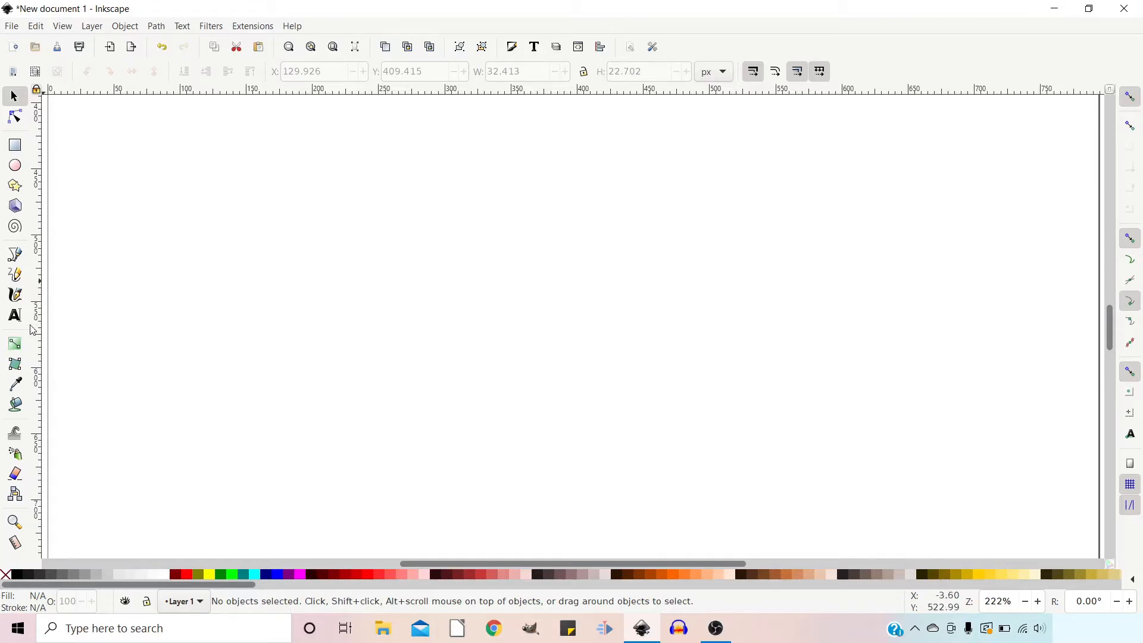
Create a two-line text object reading "hello there" and "more here" near the top of the visible page area
{"action": "left_click", "coordinate": [14, 316]}
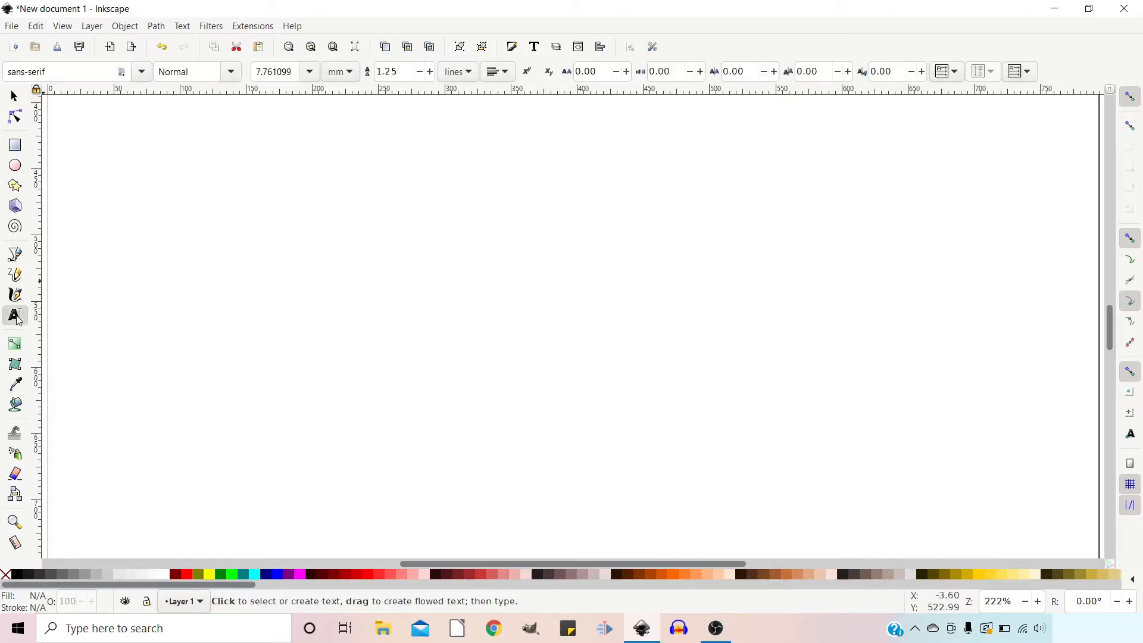
{"action": "left_click", "coordinate": [264, 177]}
{"action": "type", "text": "h"}
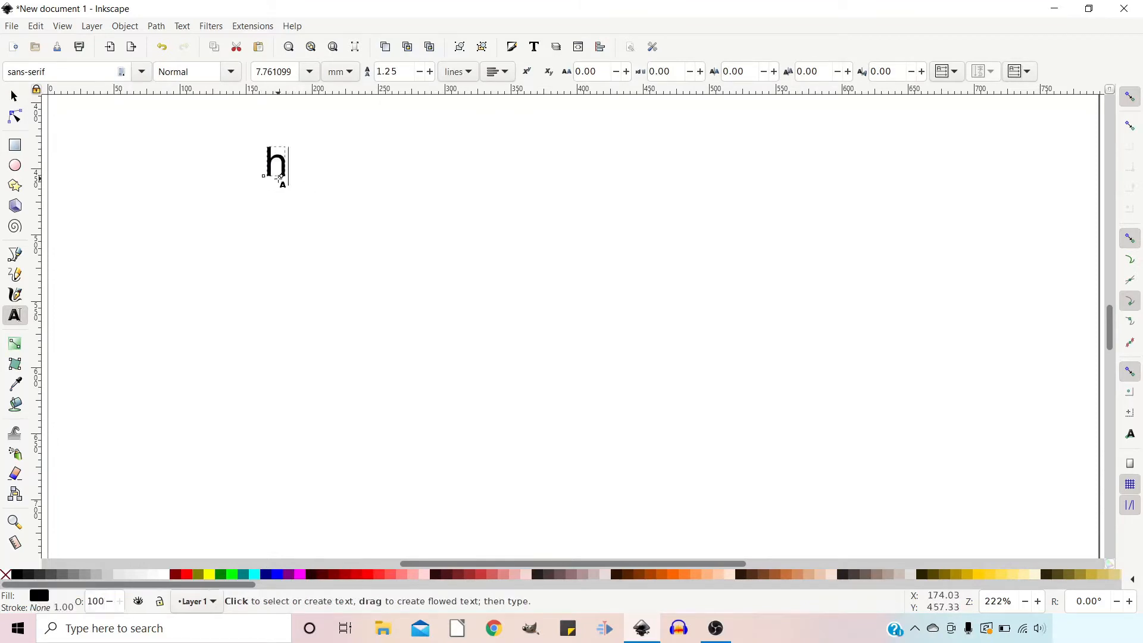
{"action": "type", "text": "ello there"}
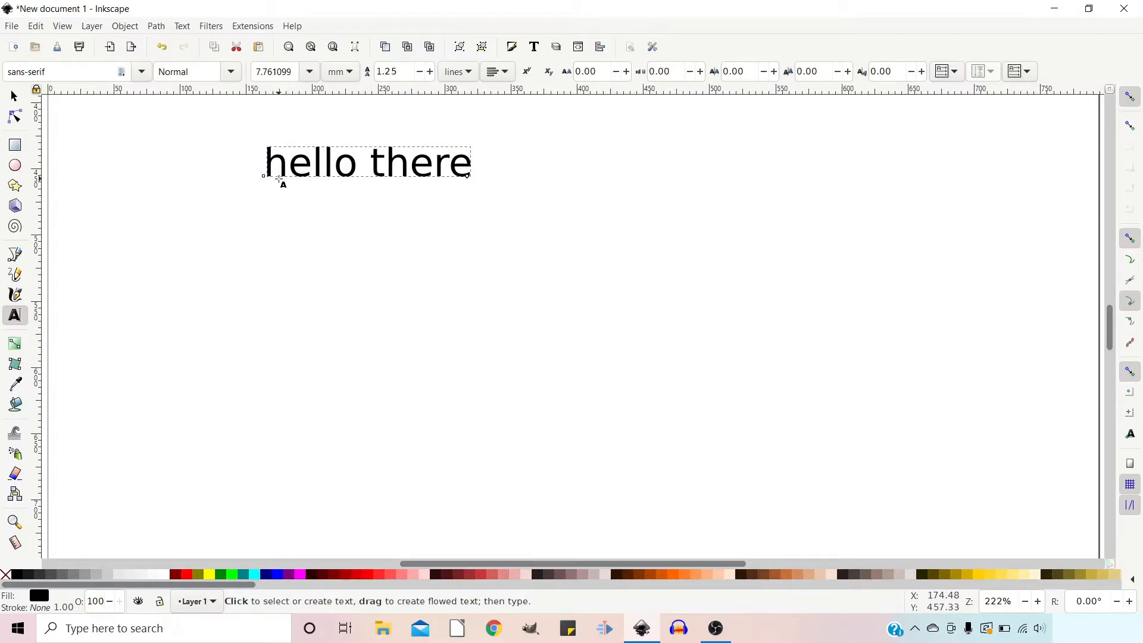
{"action": "key", "text": "Return"}
{"action": "type", "text": "more "}
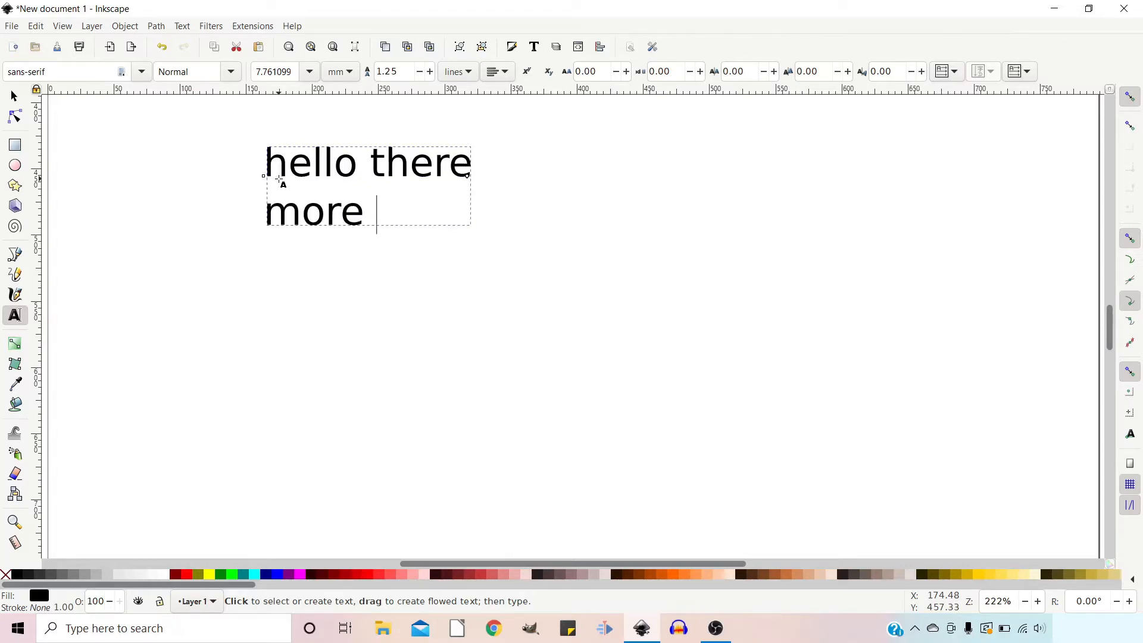
{"action": "type", "text": "here"}
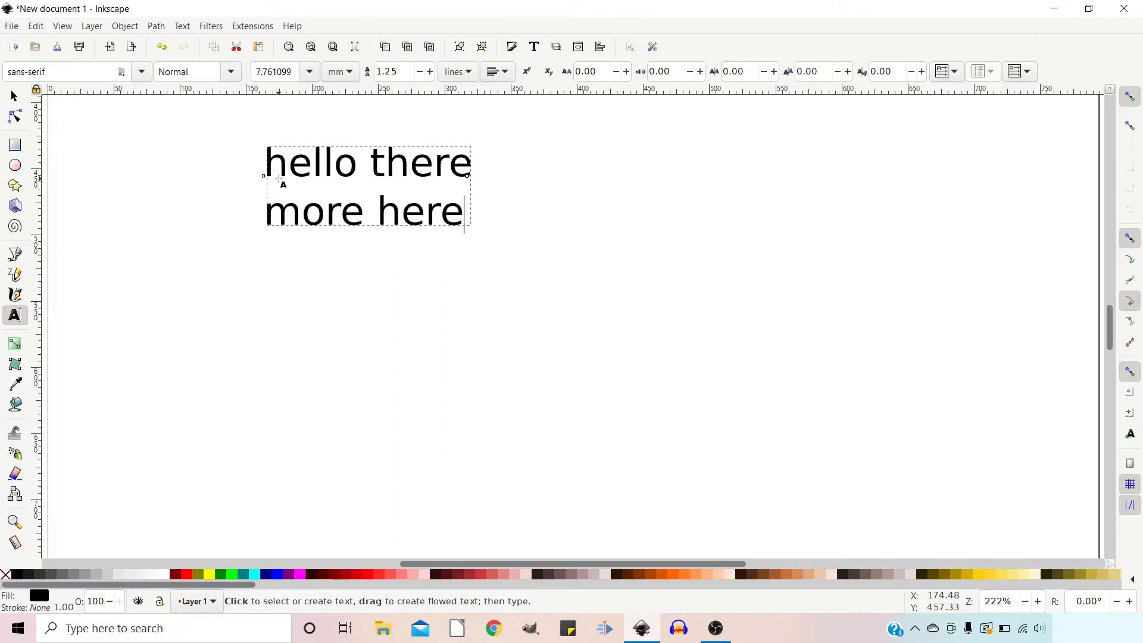
Add a separate text object reading "more here" to the lower right of the two-line text
{"action": "left_click", "coordinate": [589, 308]}
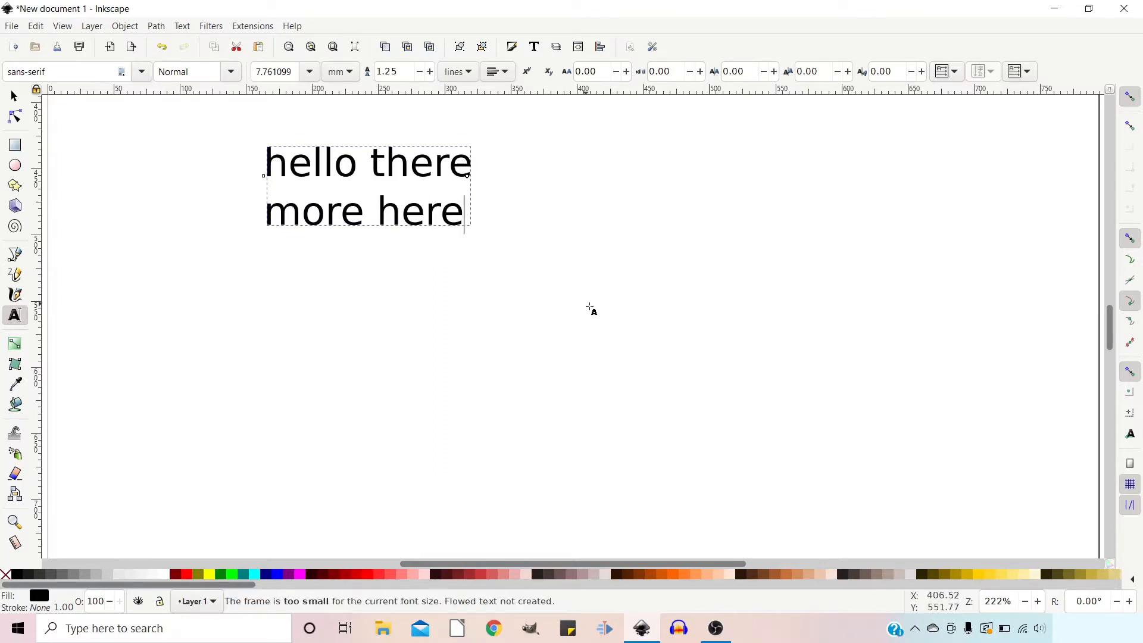
{"action": "left_click", "coordinate": [517, 251]}
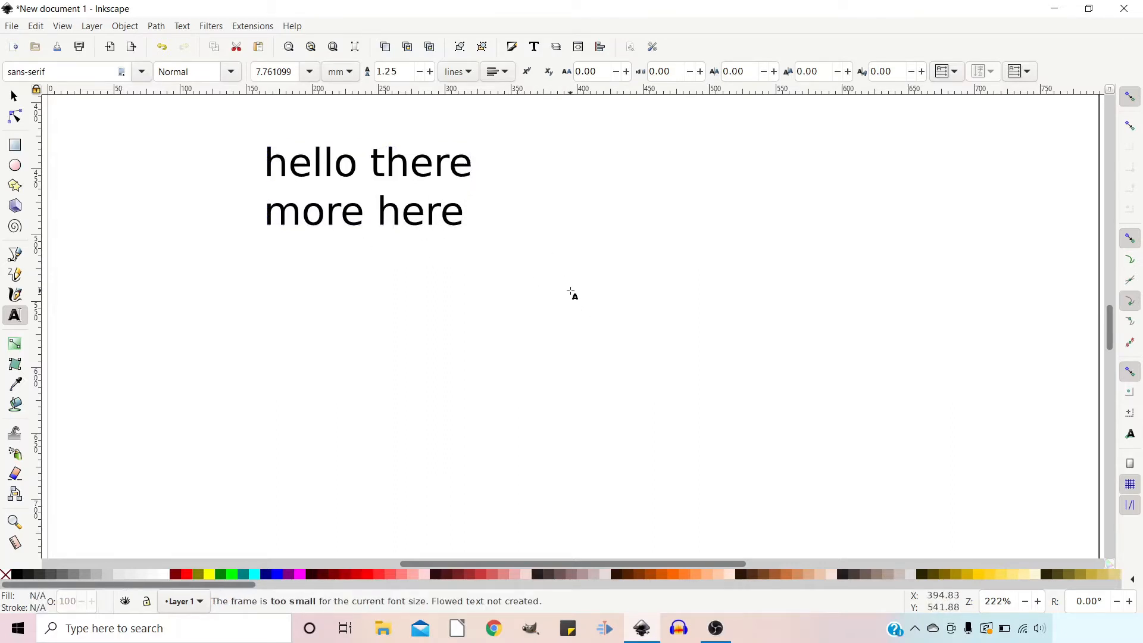
{"action": "type", "text": "mo"}
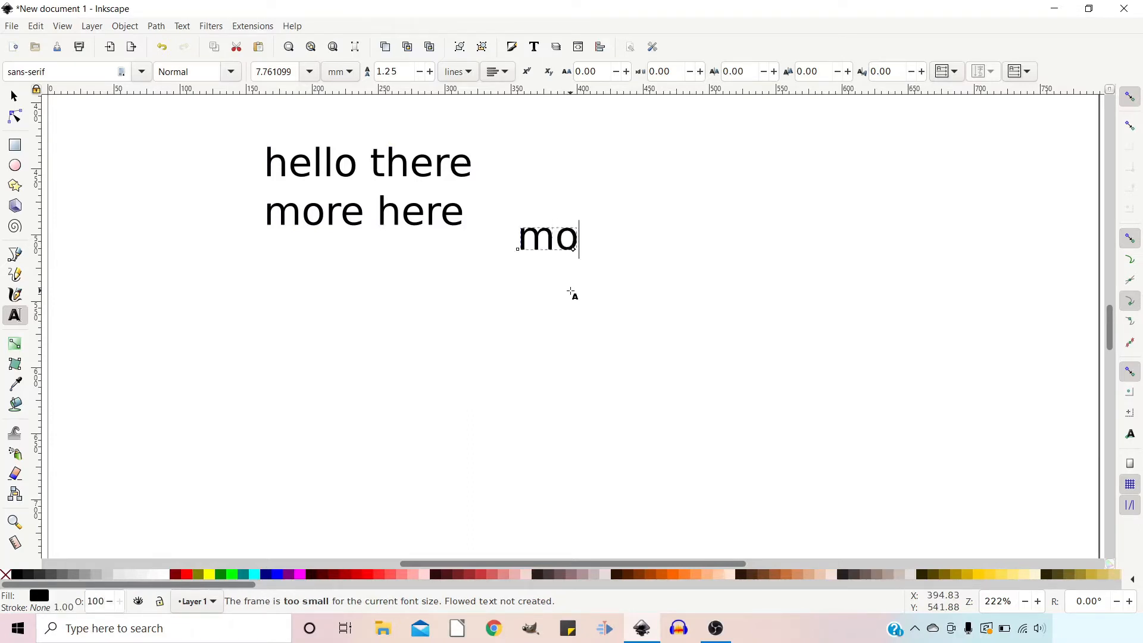
{"action": "type", "text": "re here"}
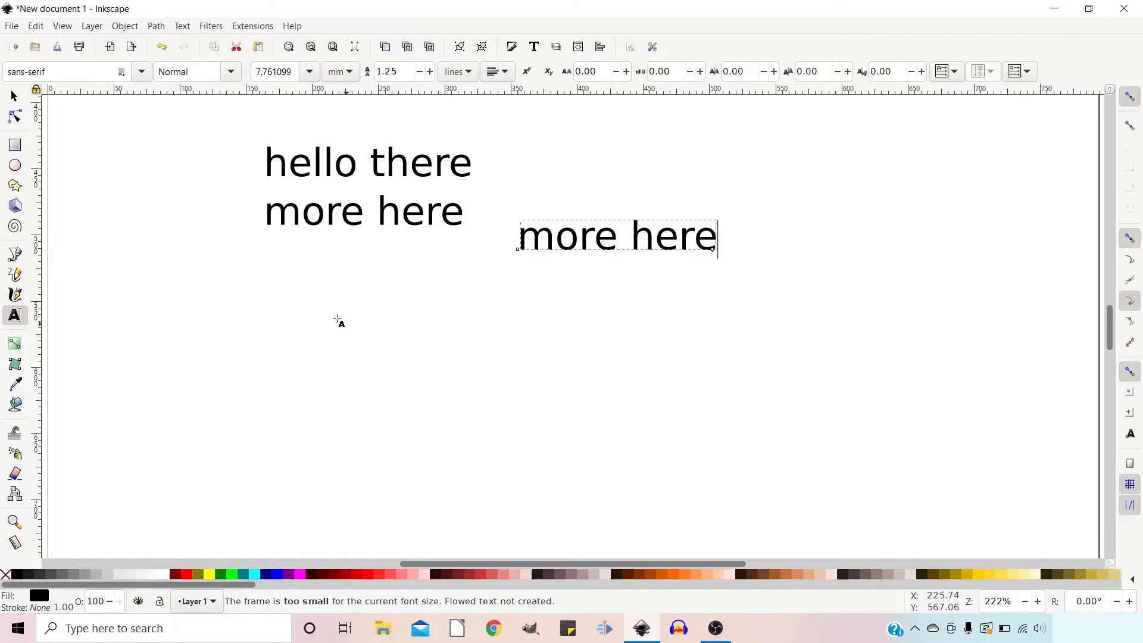
Draw a rectangular flowed text frame below the two-line text and paste the copied Lorem ipsum text into it
{"action": "left_click_drag", "start_coordinate": [304, 300], "coordinate": [577, 490]}
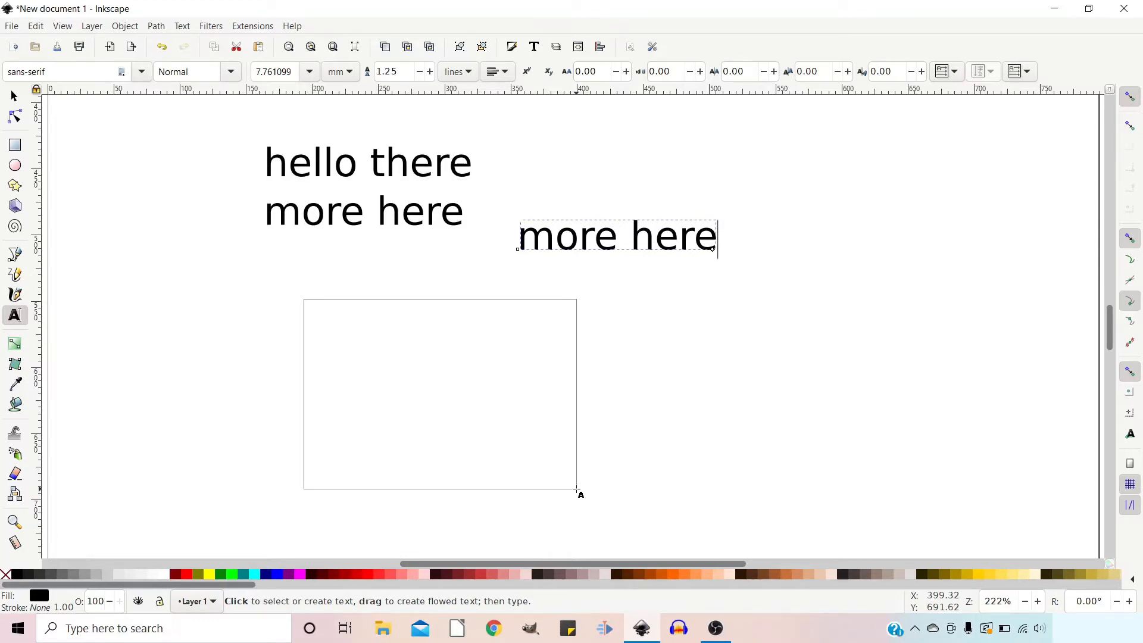
{"action": "left_click_drag", "start_coordinate": [576, 489], "coordinate": [576, 490]}
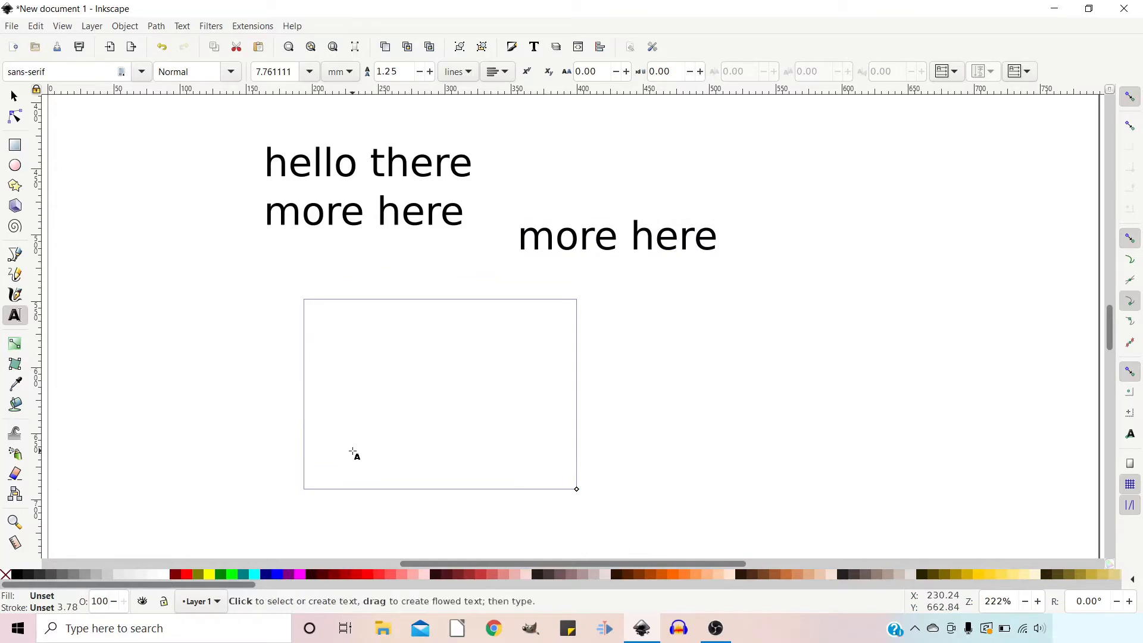
{"action": "right_click", "coordinate": [310, 333]}
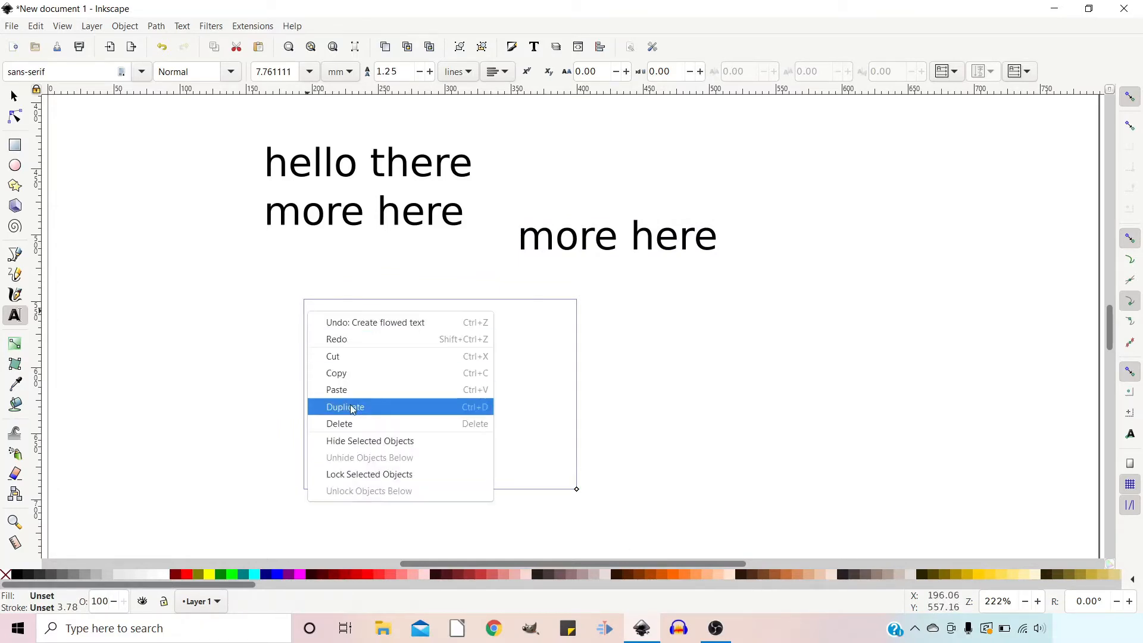
{"action": "left_click", "coordinate": [337, 390]}
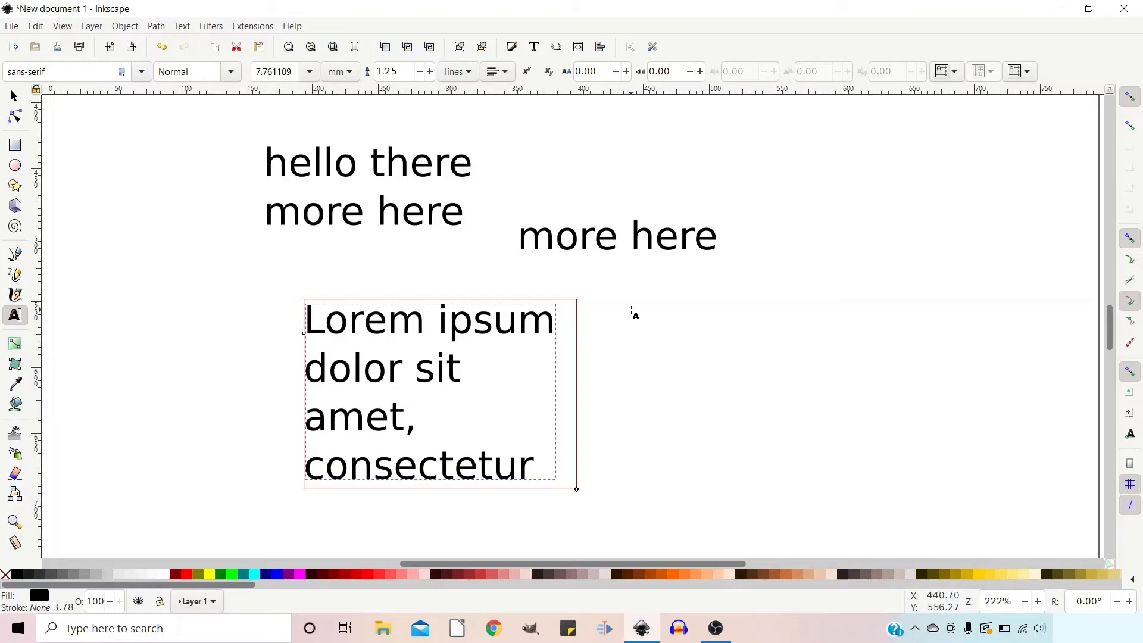
{"action": "left_click", "coordinate": [272, 274]}
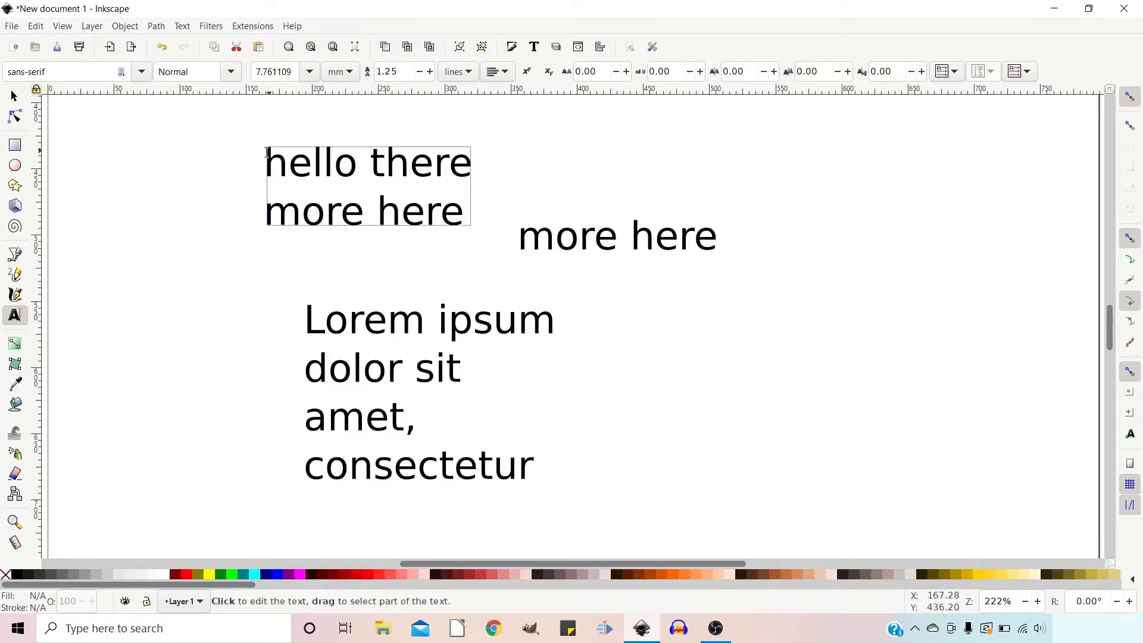
Set all of the separate single-line "more here" text to the Arial Nova font in Condensed style
{"action": "left_click_drag", "start_coordinate": [266, 162], "coordinate": [457, 209]}
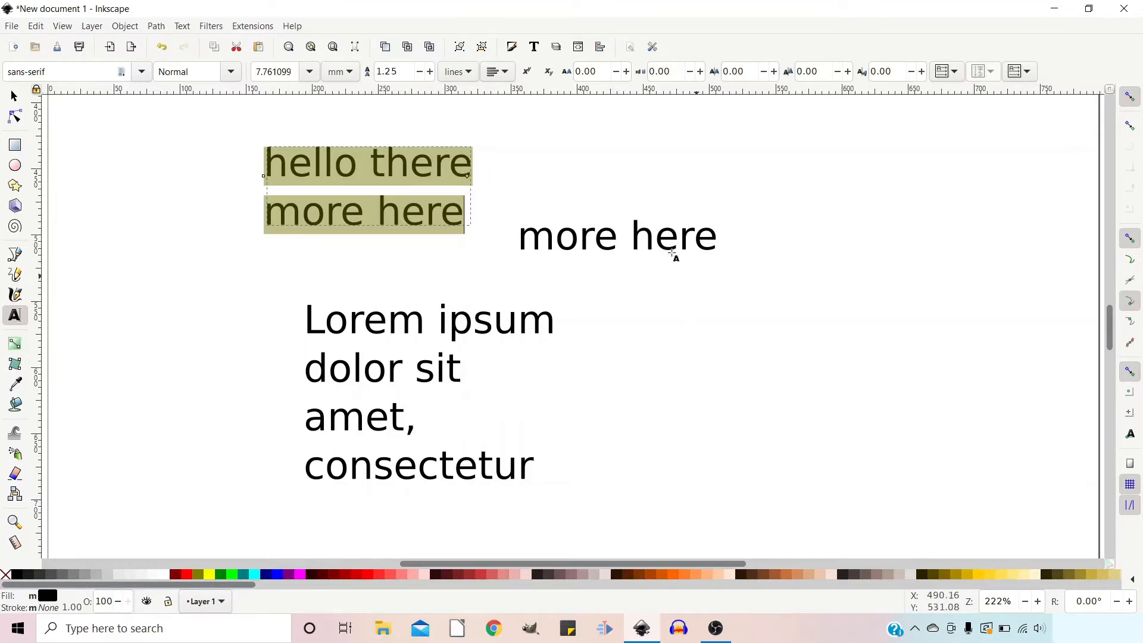
{"action": "left_click", "coordinate": [594, 237]}
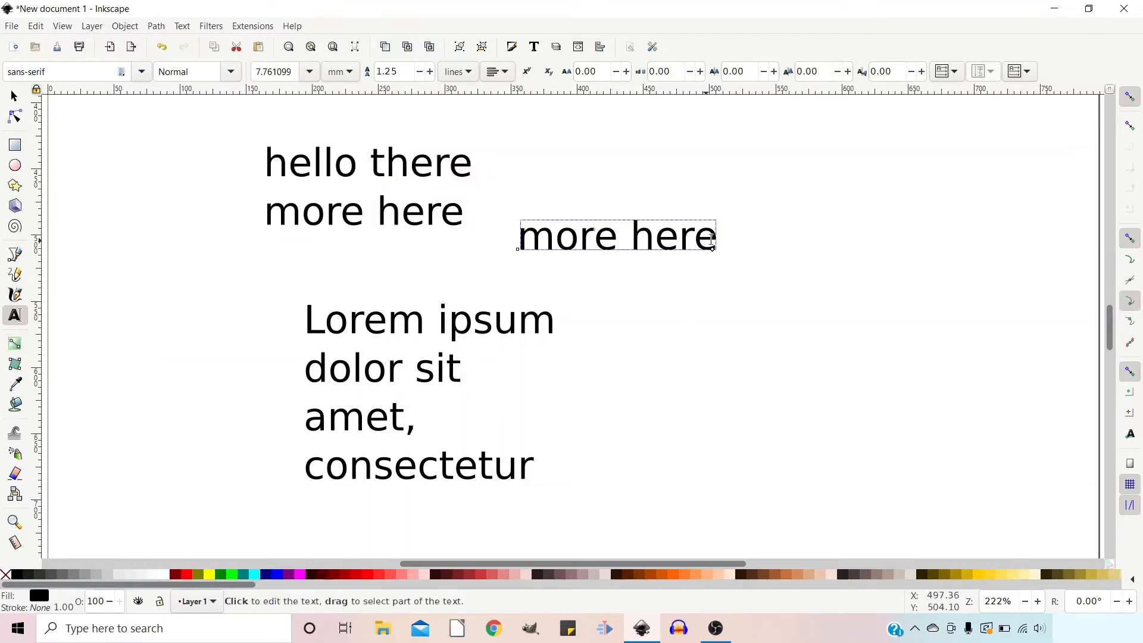
{"action": "left_click_drag", "start_coordinate": [712, 238], "coordinate": [523, 234]}
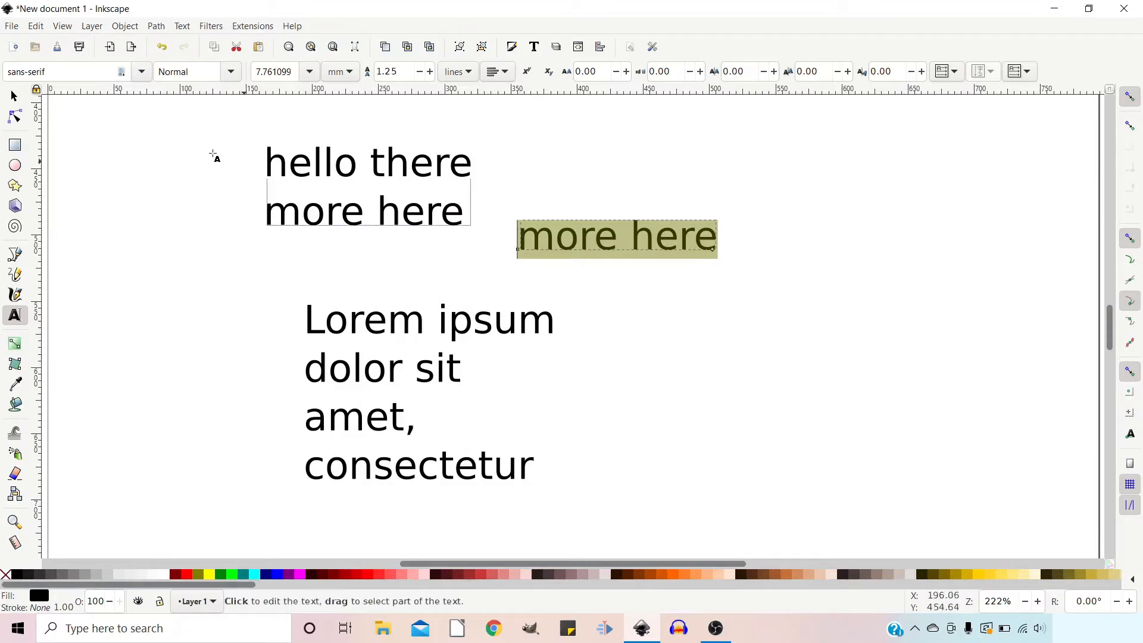
{"action": "left_click", "coordinate": [143, 73]}
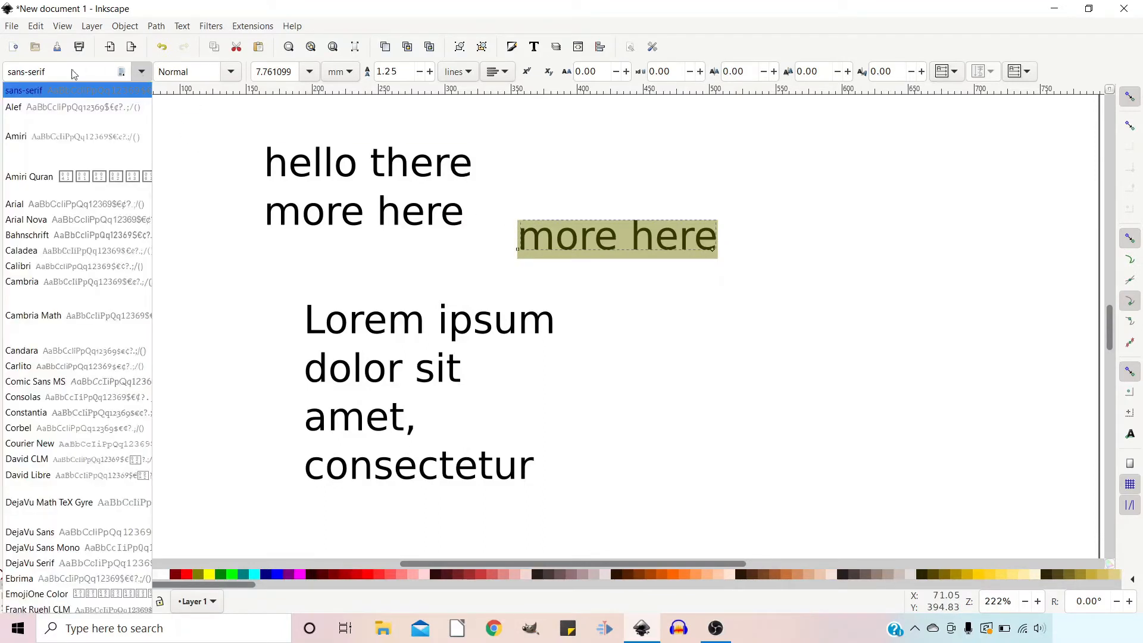
{"action": "left_click", "coordinate": [31, 224]}
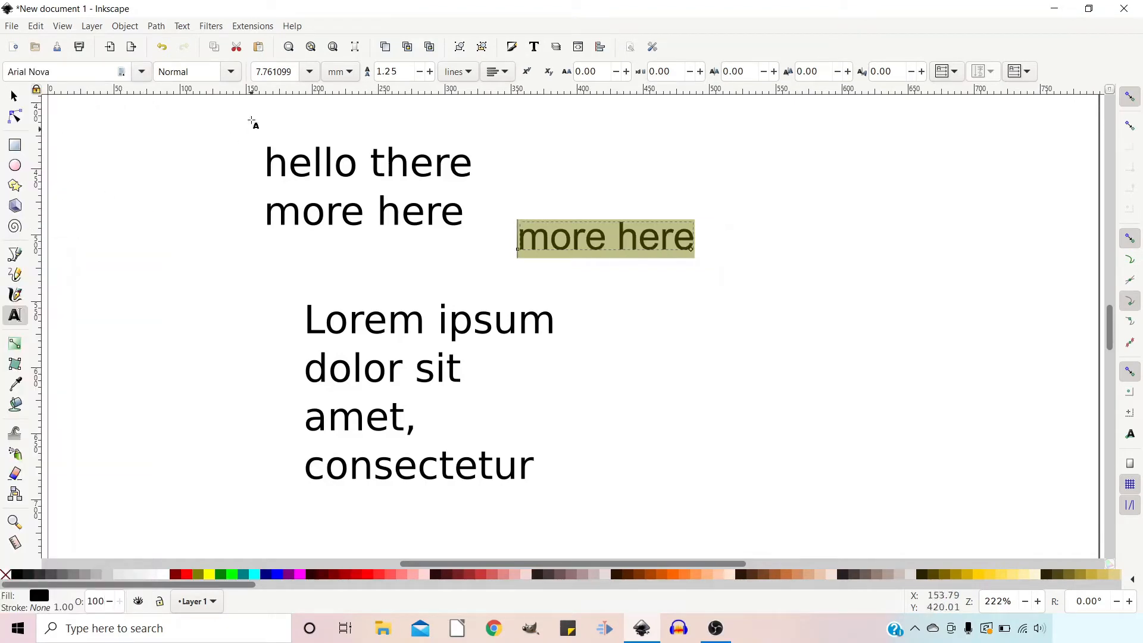
{"action": "left_click", "coordinate": [231, 72]}
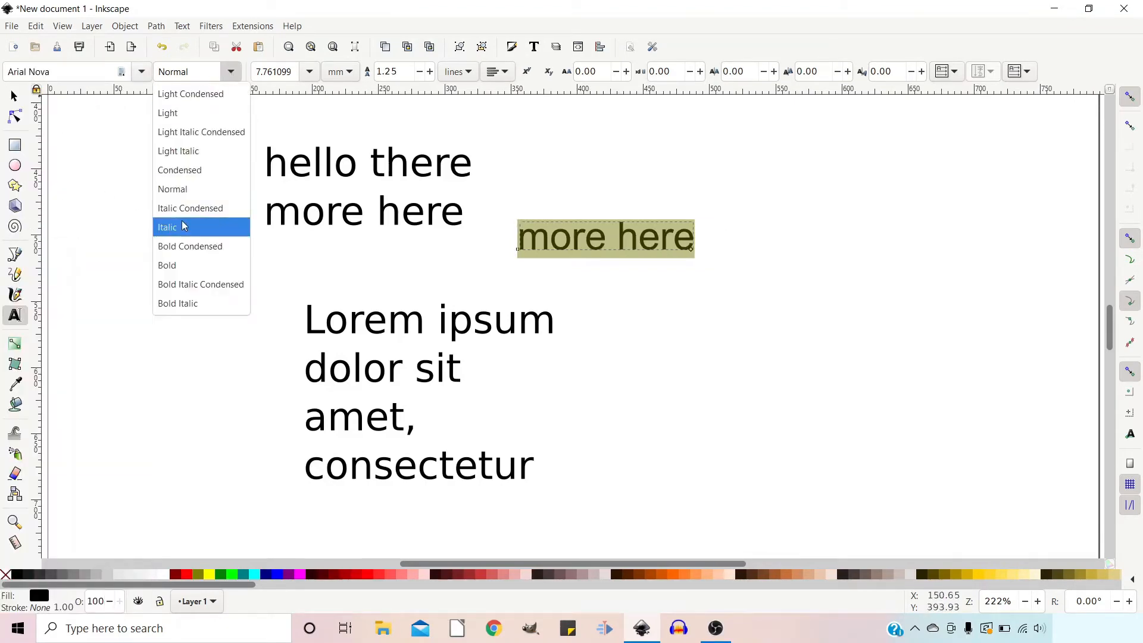
{"action": "left_click", "coordinate": [182, 171]}
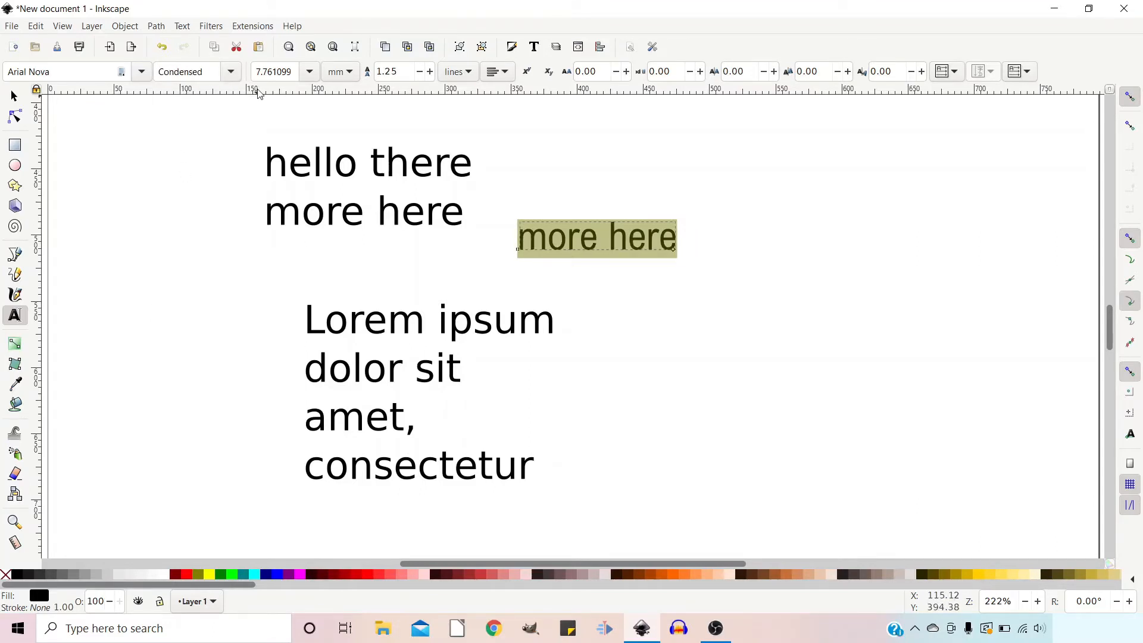
Switch the font size unit to pt and set the single-line "more here" text to size 32
{"action": "left_click", "coordinate": [310, 72]}
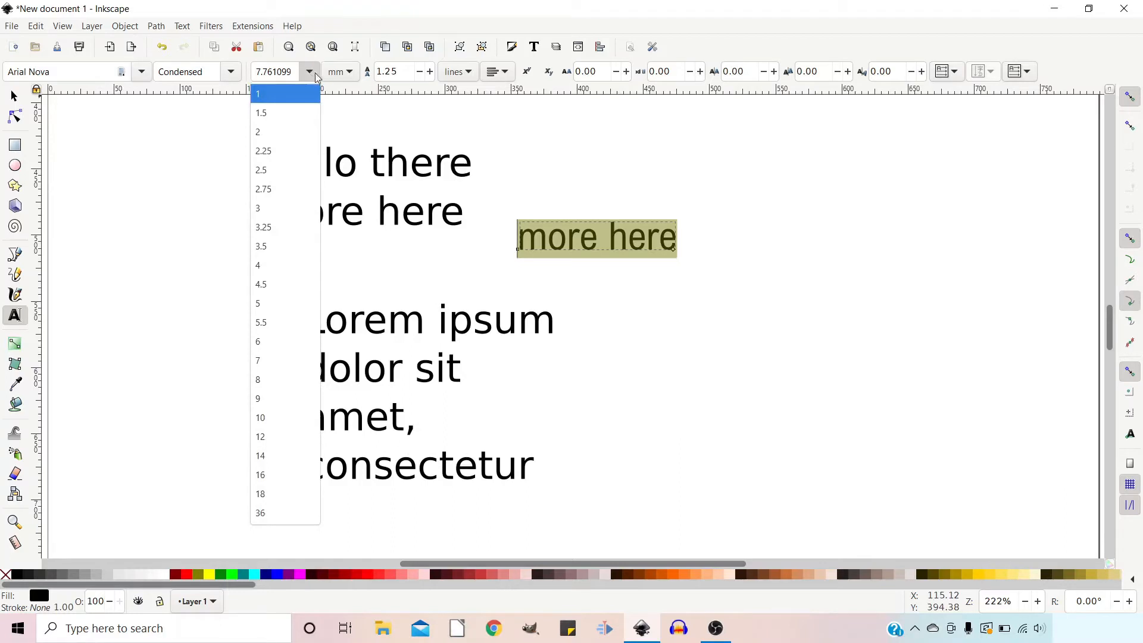
{"action": "left_click", "coordinate": [350, 74]}
{"action": "left_click", "coordinate": [349, 74]}
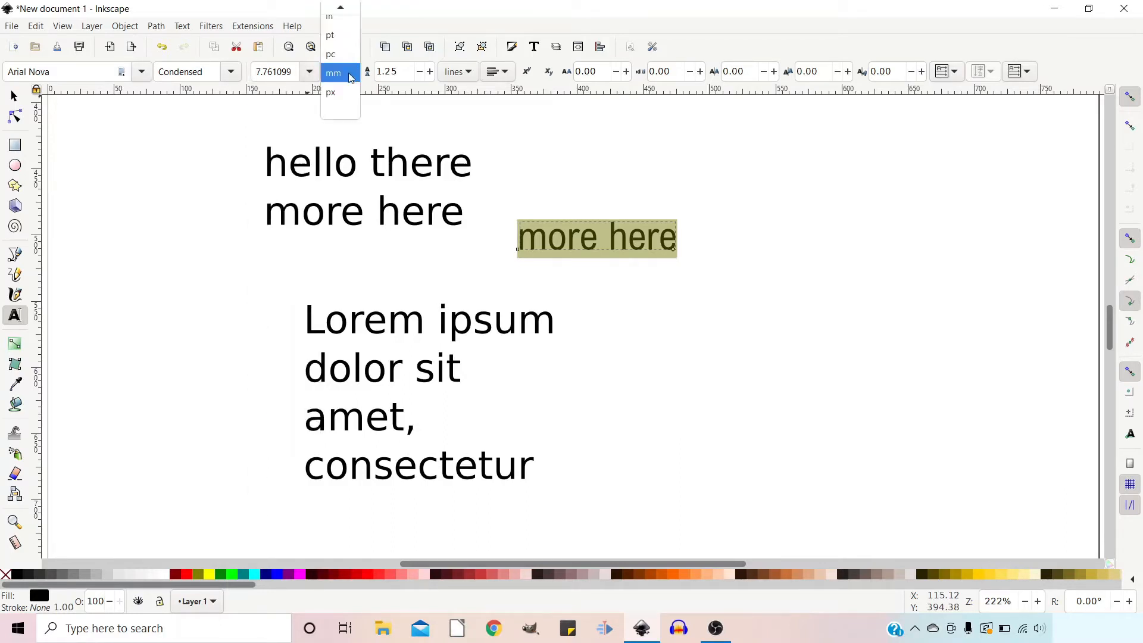
{"action": "left_click", "coordinate": [339, 41]}
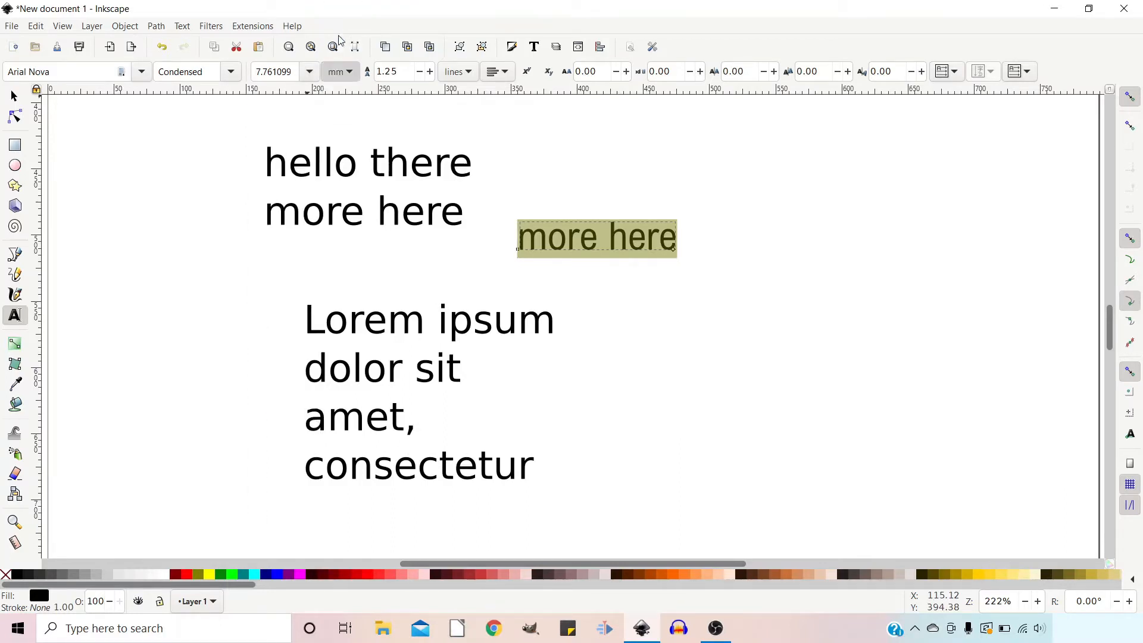
{"action": "double_click", "coordinate": [286, 73]}
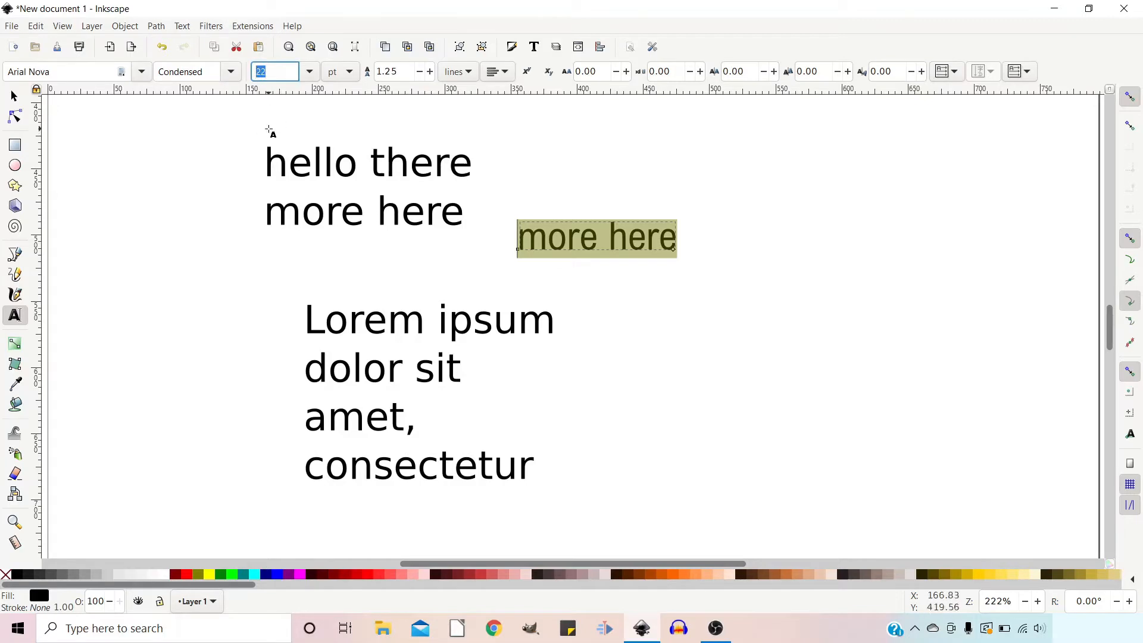
{"action": "left_click", "coordinate": [311, 74]}
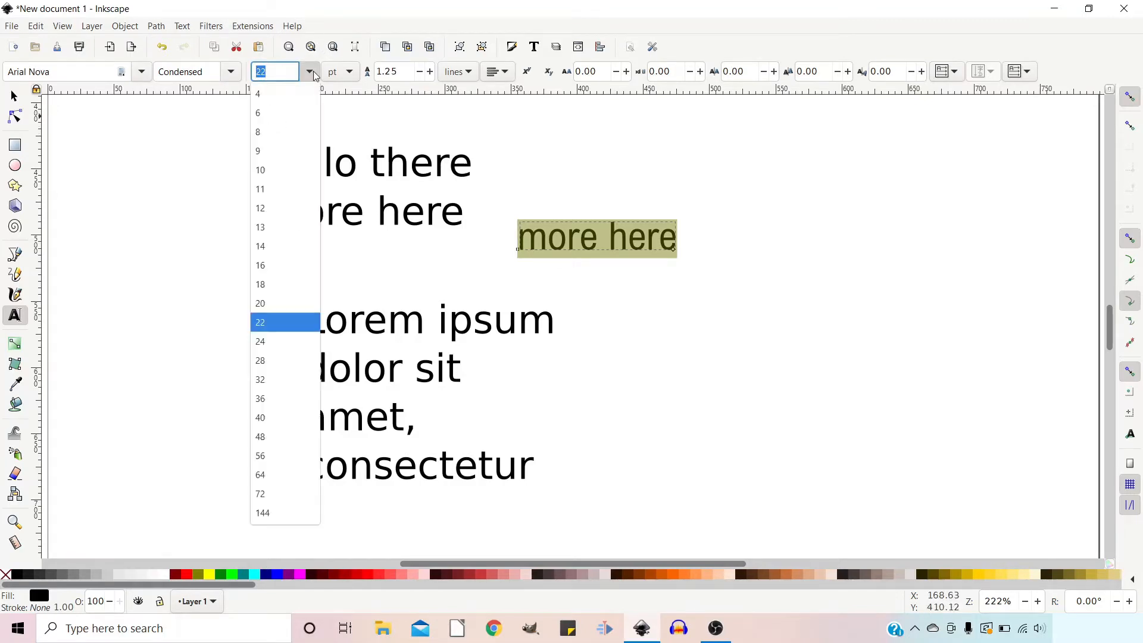
{"action": "left_click", "coordinate": [296, 247]}
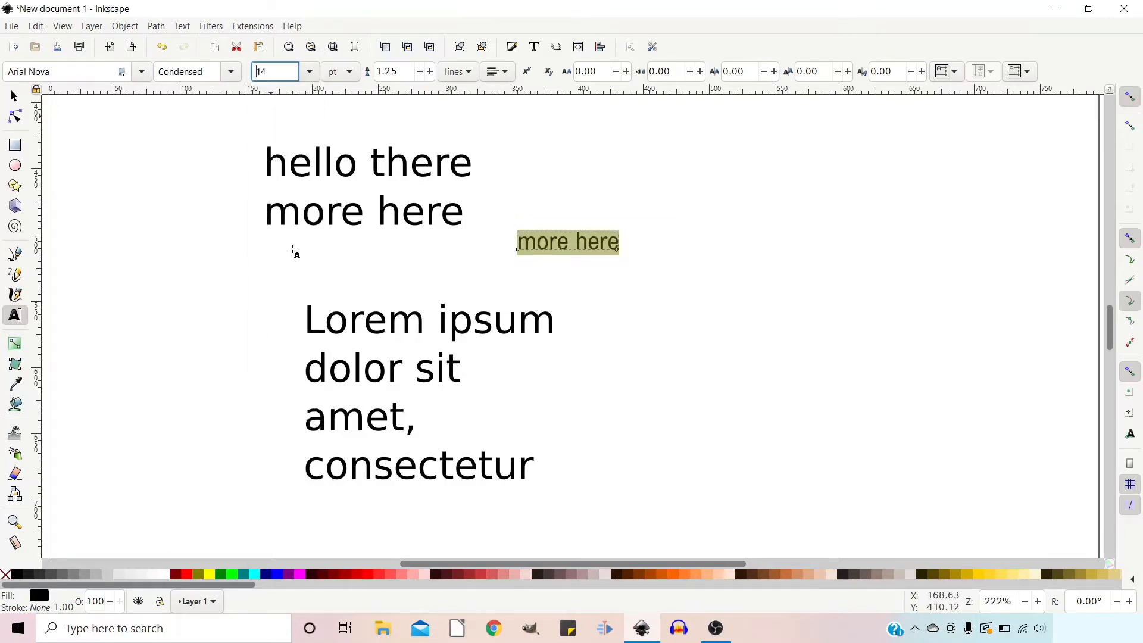
{"action": "left_click", "coordinate": [311, 74]}
{"action": "left_click", "coordinate": [287, 386]}
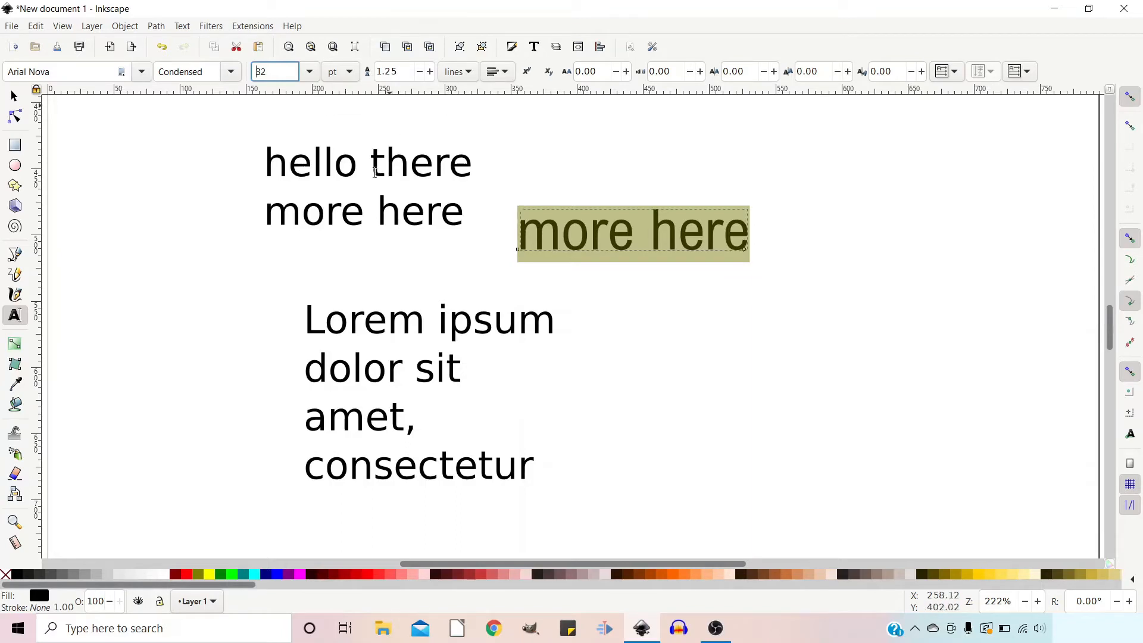
Select both lines of the "hello there / more here" text and increase their line spacing to 1.85
{"action": "left_click", "coordinate": [311, 164]}
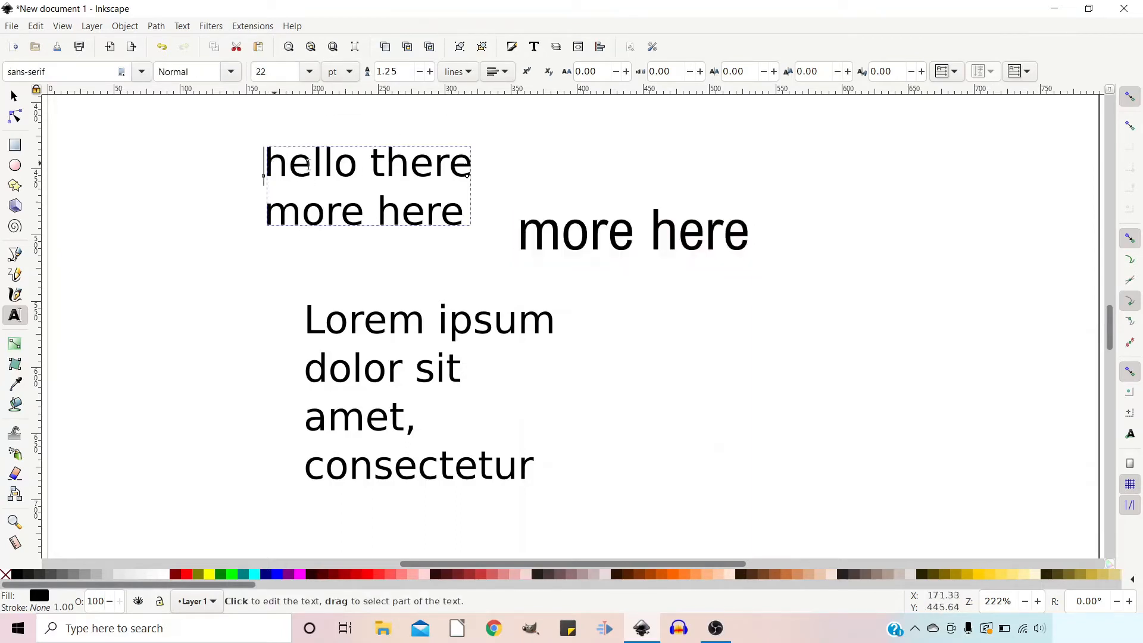
{"action": "left_click_drag", "start_coordinate": [266, 157], "coordinate": [466, 209]}
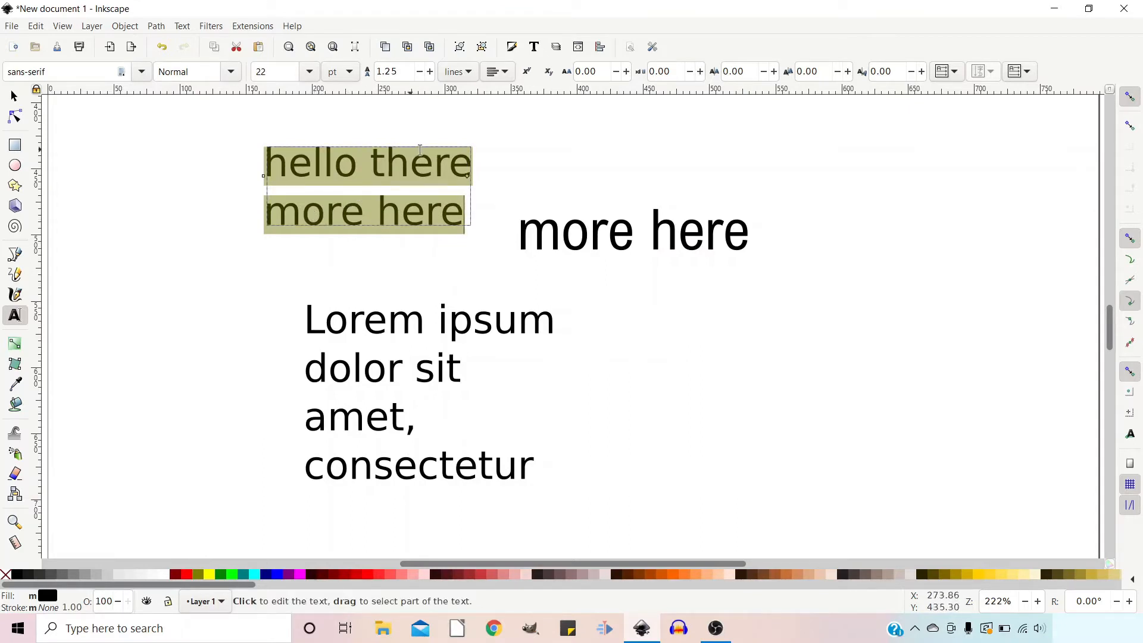
{"action": "left_click", "coordinate": [430, 71]}
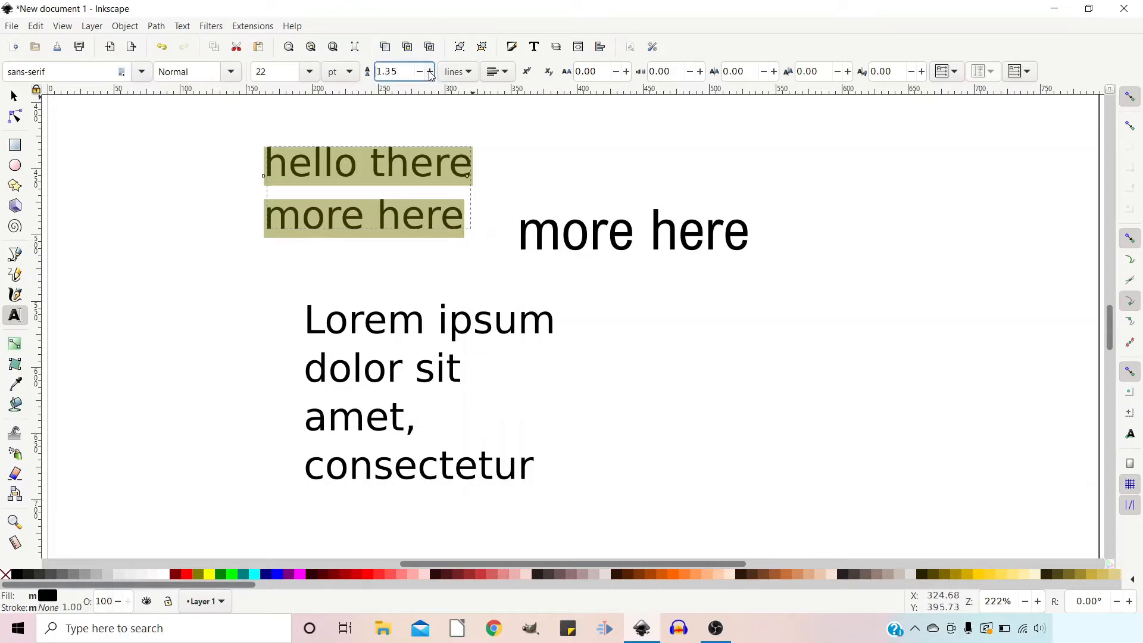
{"action": "left_click", "coordinate": [430, 71]}
{"action": "left_click", "coordinate": [430, 71]}
{"action": "left_click", "coordinate": [429, 71]}
{"action": "left_click", "coordinate": [430, 72]}
{"action": "left_click", "coordinate": [430, 71]}
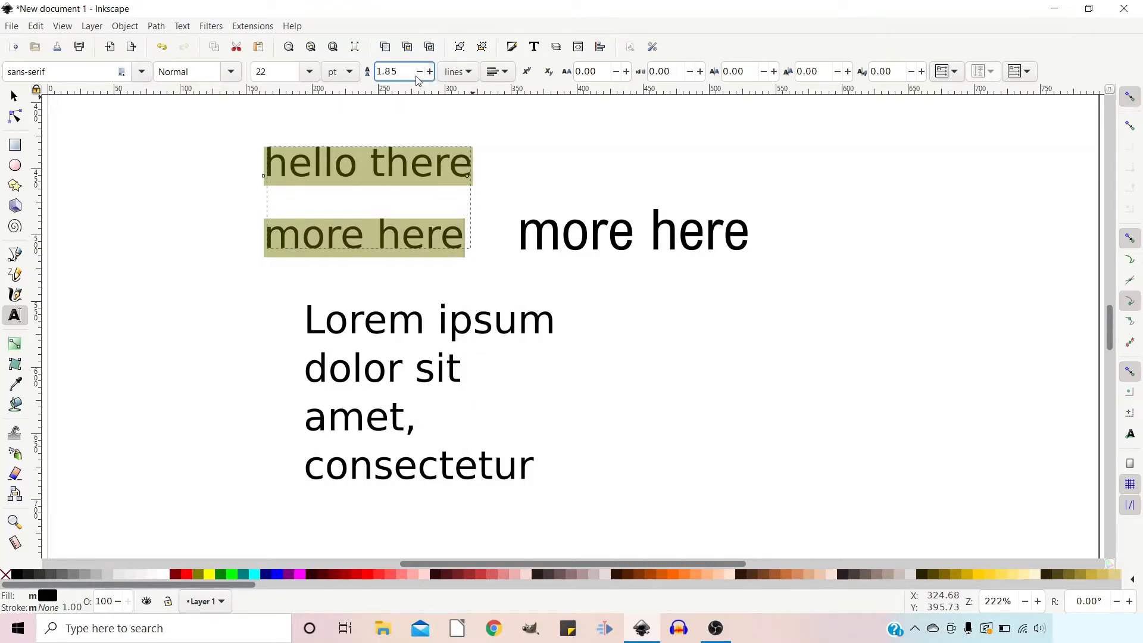
Tighten the selected two-line text by reducing its line spacing to 0.85 lines
{"action": "left_click", "coordinate": [420, 72]}
{"action": "left_click", "coordinate": [420, 72]}
{"action": "left_click", "coordinate": [420, 72]}
{"action": "left_click", "coordinate": [420, 72]}
{"action": "left_click", "coordinate": [421, 72]}
{"action": "left_click", "coordinate": [420, 72]}
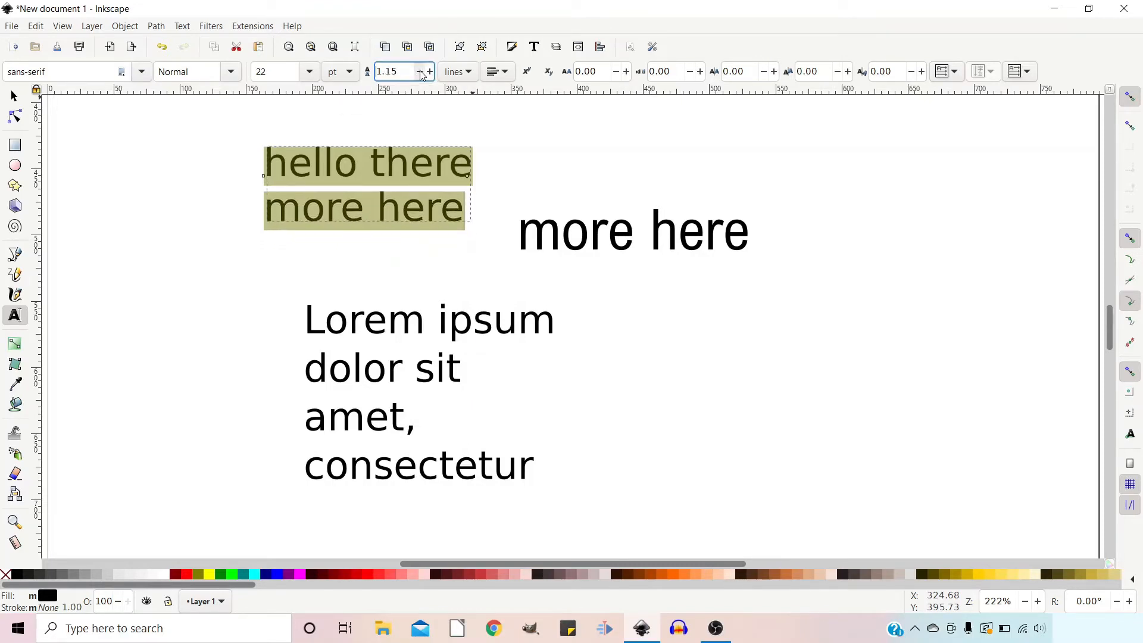
{"action": "left_click", "coordinate": [420, 72]}
{"action": "left_click", "coordinate": [421, 72]}
{"action": "left_click", "coordinate": [421, 72]}
{"action": "left_click", "coordinate": [421, 72]}
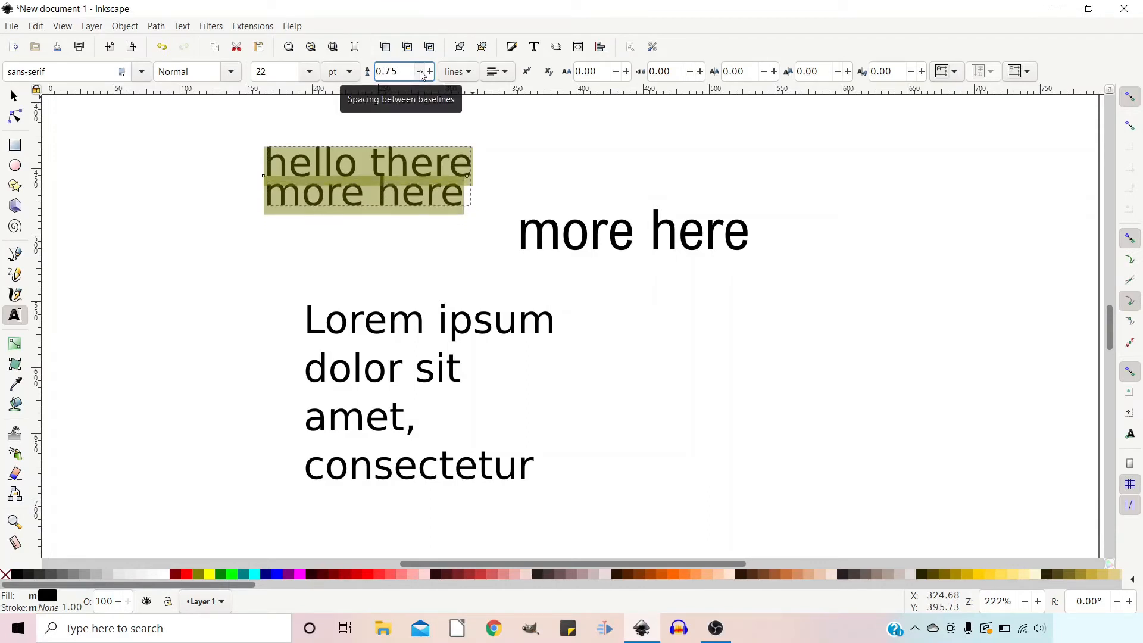
{"action": "left_click", "coordinate": [420, 72]}
{"action": "left_click", "coordinate": [430, 72]}
{"action": "left_click", "coordinate": [430, 71]}
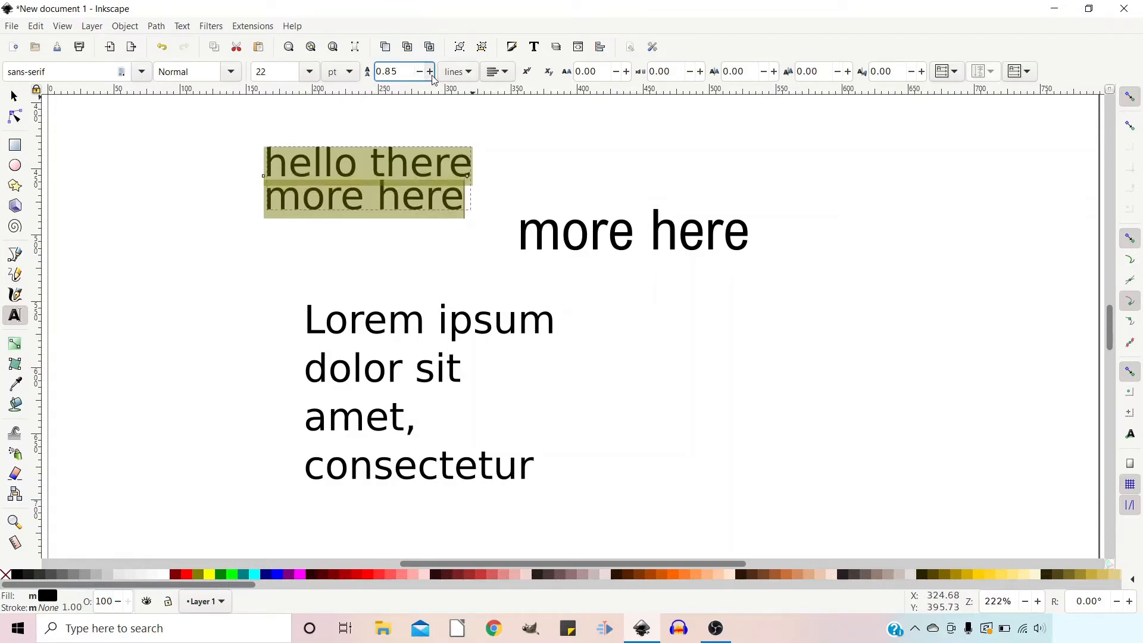
Set the selected two-line text's line spacing to 0.95 lines and right-align it after trying centre alignment
{"action": "left_click", "coordinate": [430, 71]}
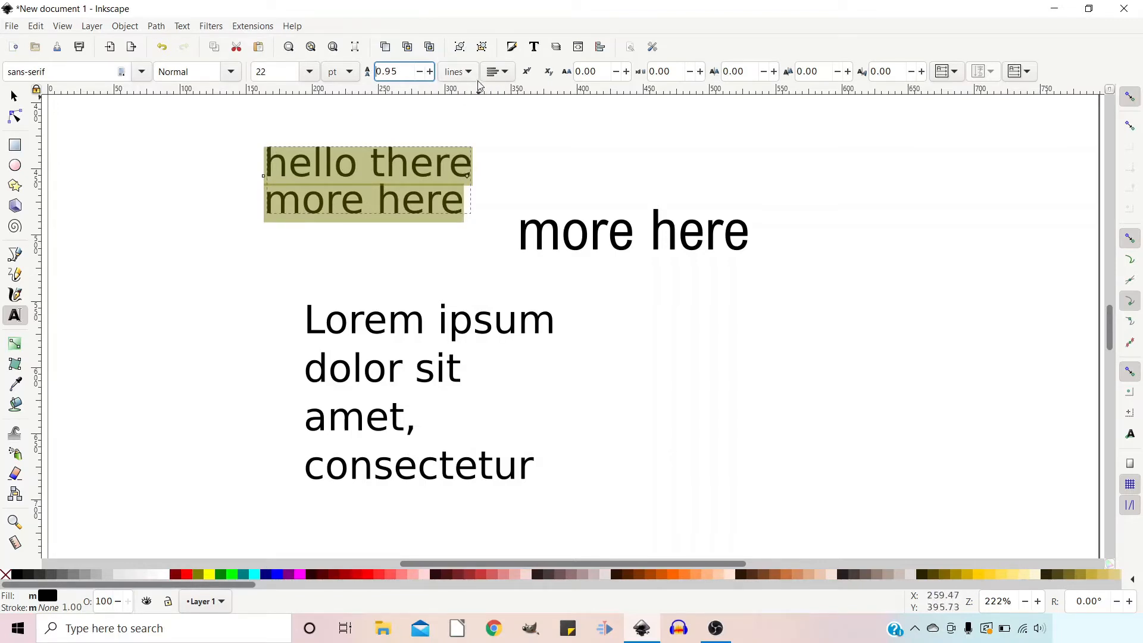
{"action": "left_click", "coordinate": [511, 74]}
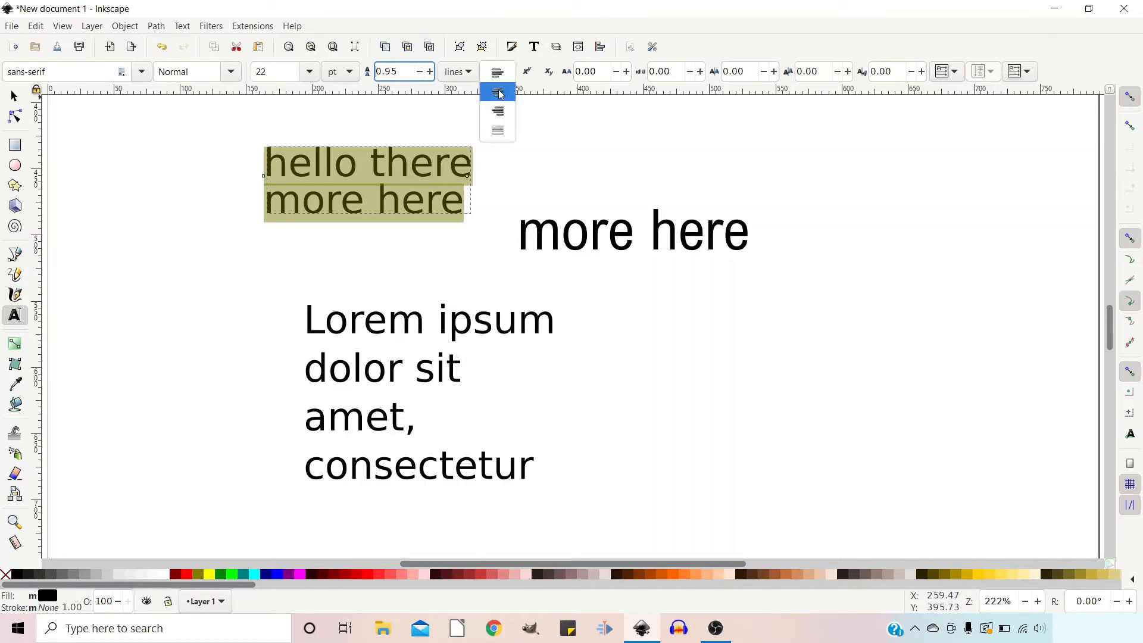
{"action": "left_click", "coordinate": [500, 94]}
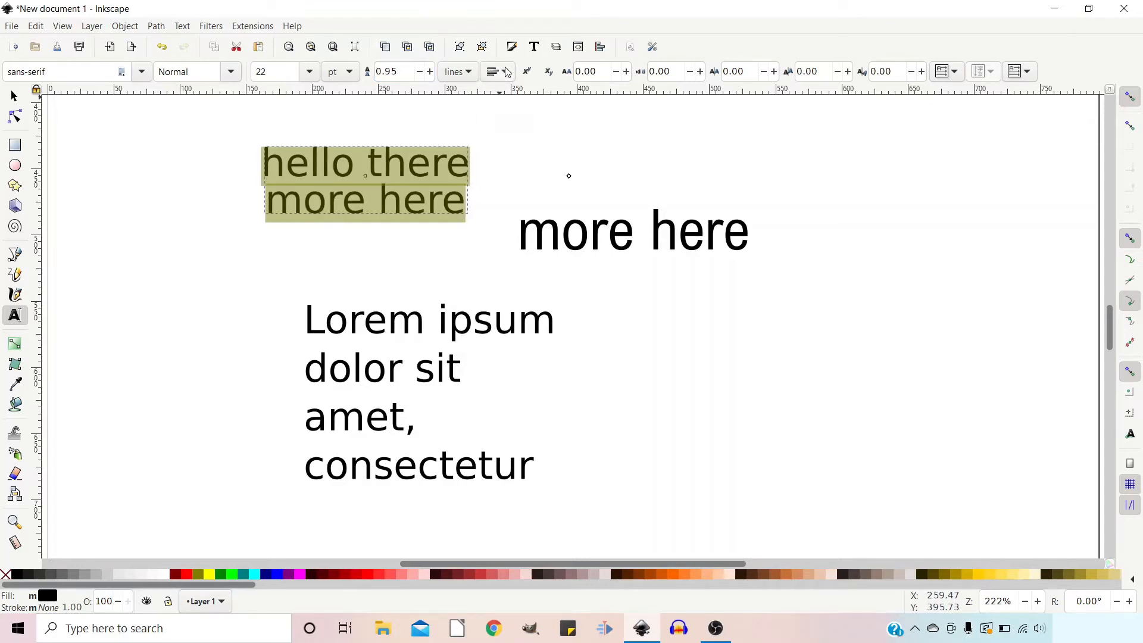
{"action": "left_click", "coordinate": [506, 72]}
{"action": "left_click", "coordinate": [502, 113]}
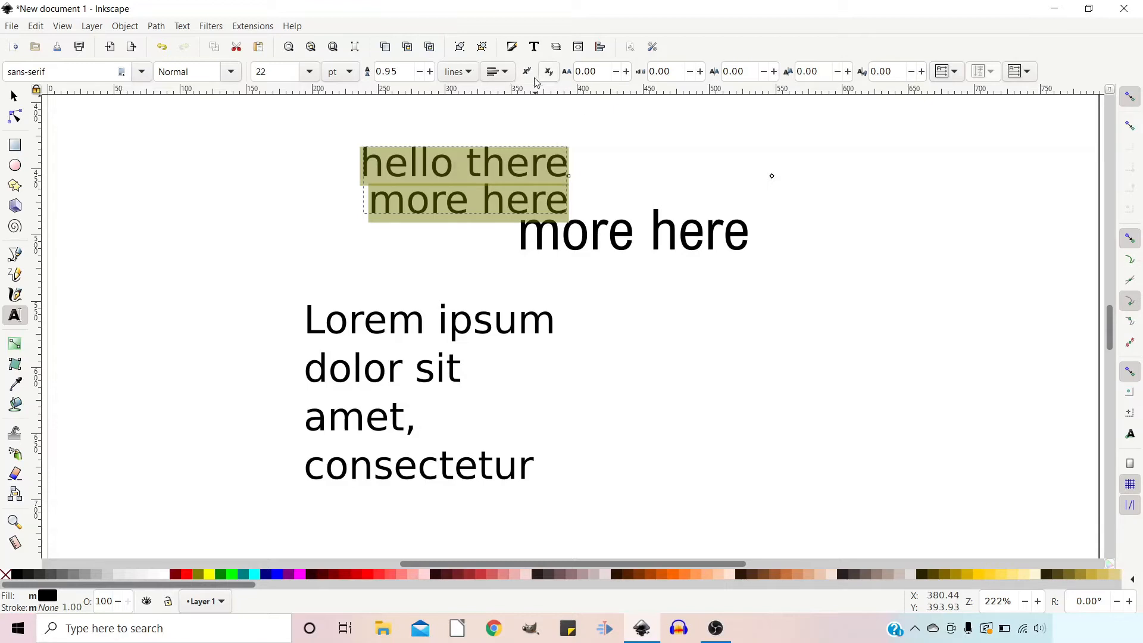
Add a new text object reading "x2" on the blank area left of the existing text
{"action": "left_click_drag", "start_coordinate": [672, 173], "coordinate": [675, 175]}
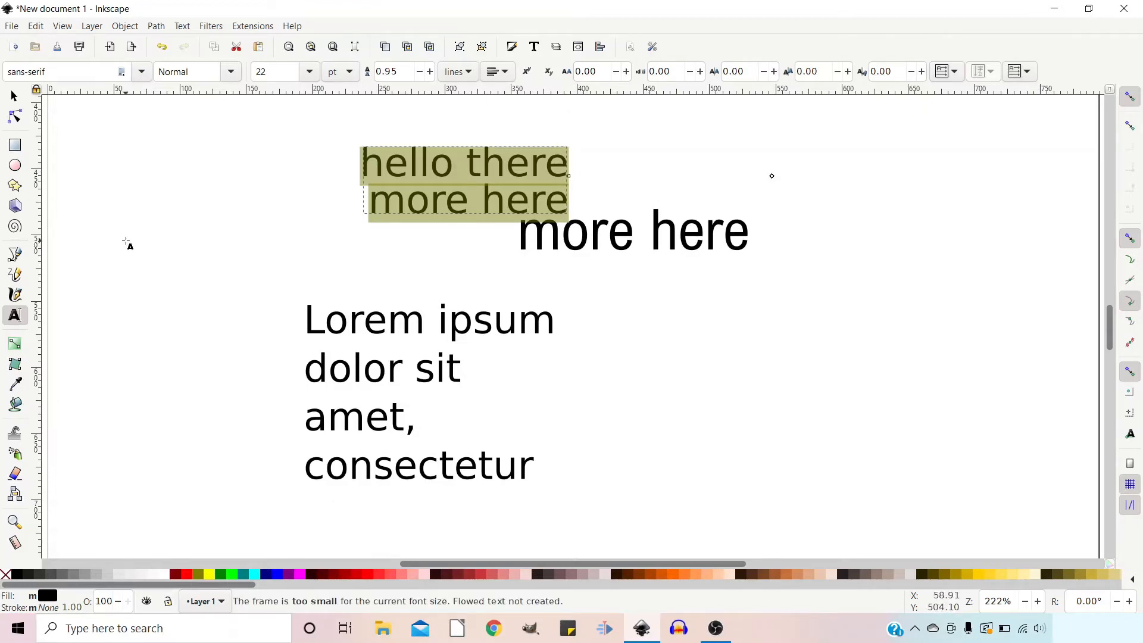
{"action": "left_click", "coordinate": [100, 250]}
{"action": "left_click_drag", "start_coordinate": [101, 250], "coordinate": [102, 251]}
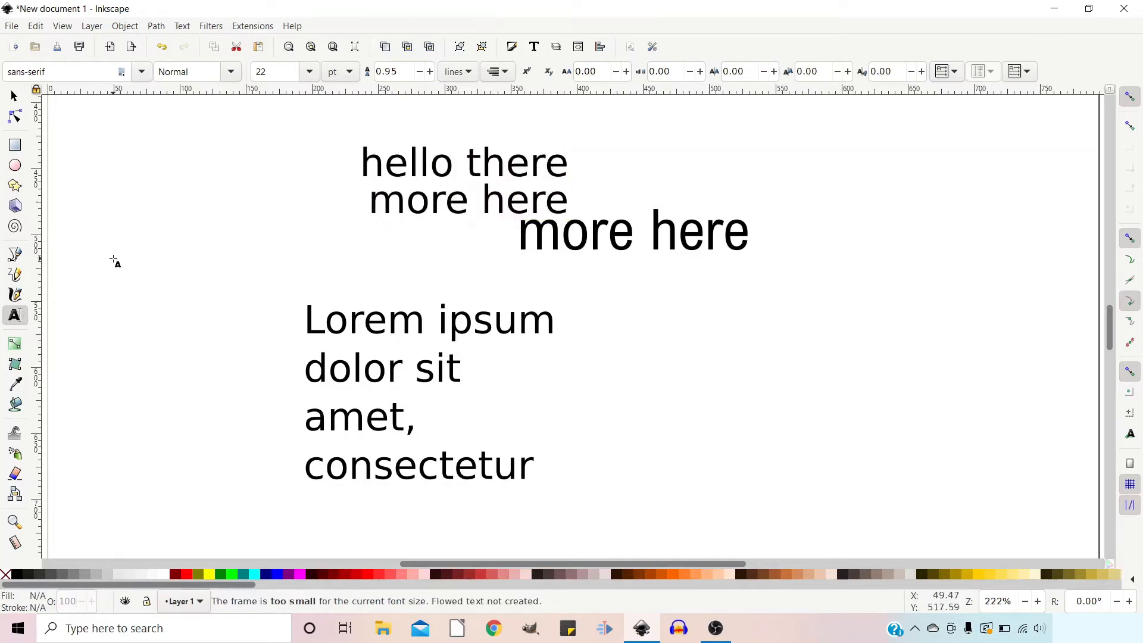
{"action": "type", "text": "x2"}
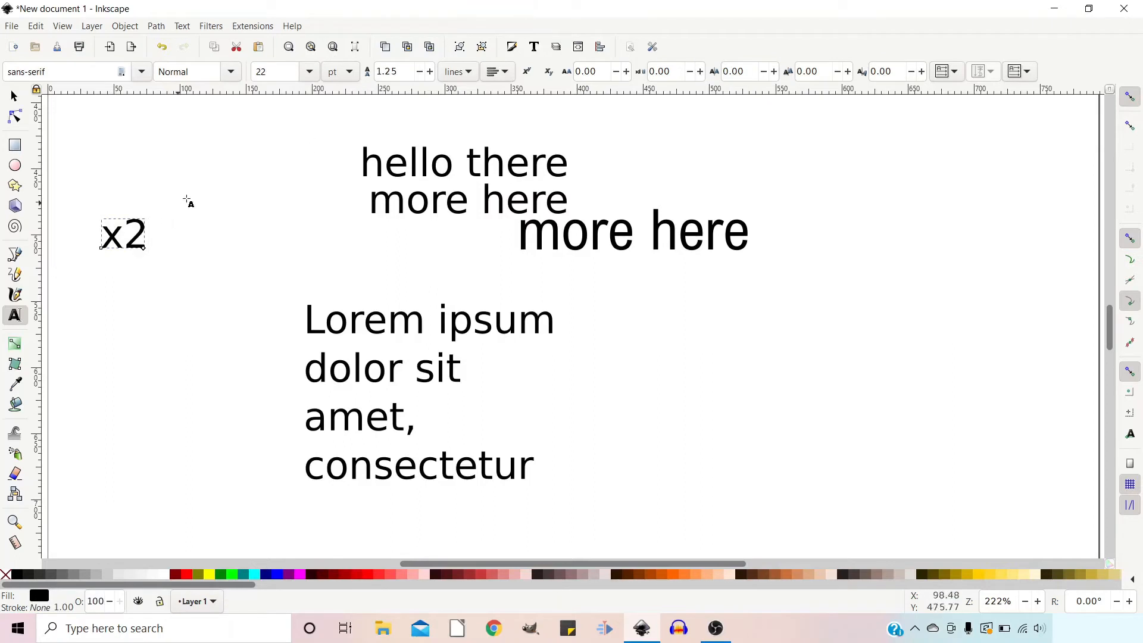
Format only the 2 in the "x2" text as superscript
{"action": "left_click_drag", "start_coordinate": [131, 236], "coordinate": [137, 236]}
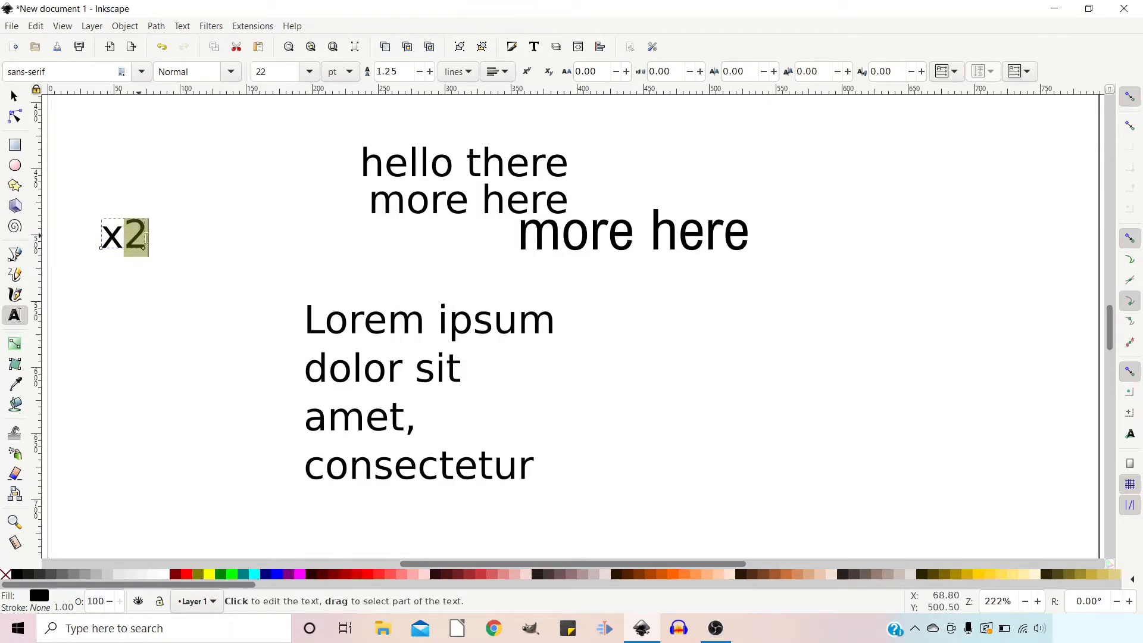
{"action": "left_click", "coordinate": [527, 72]}
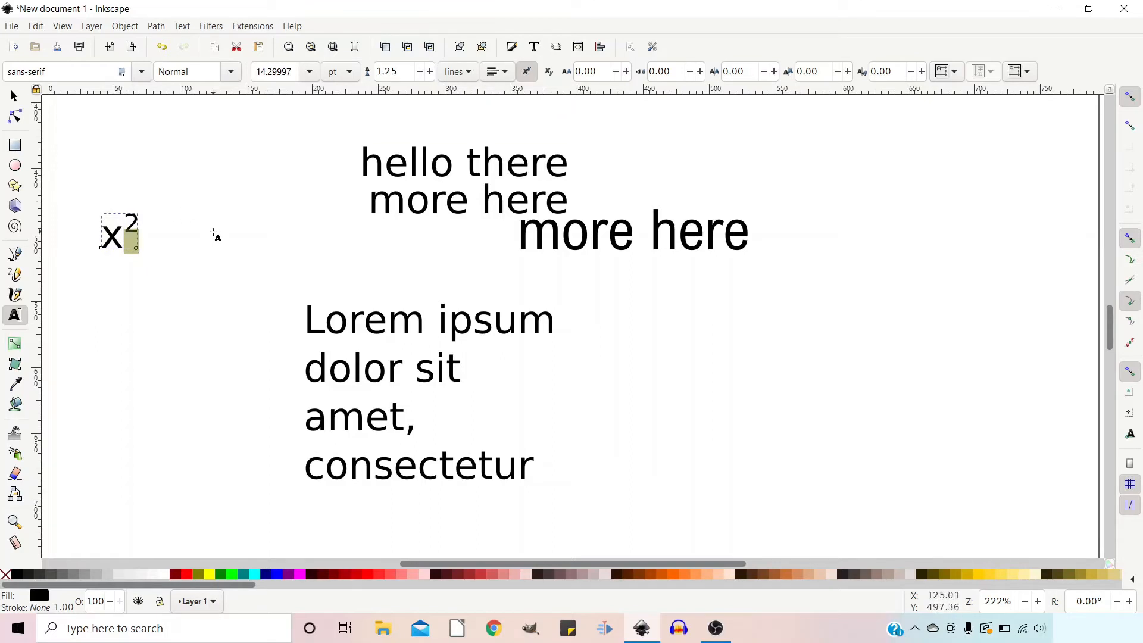
{"action": "left_click", "coordinate": [213, 232]}
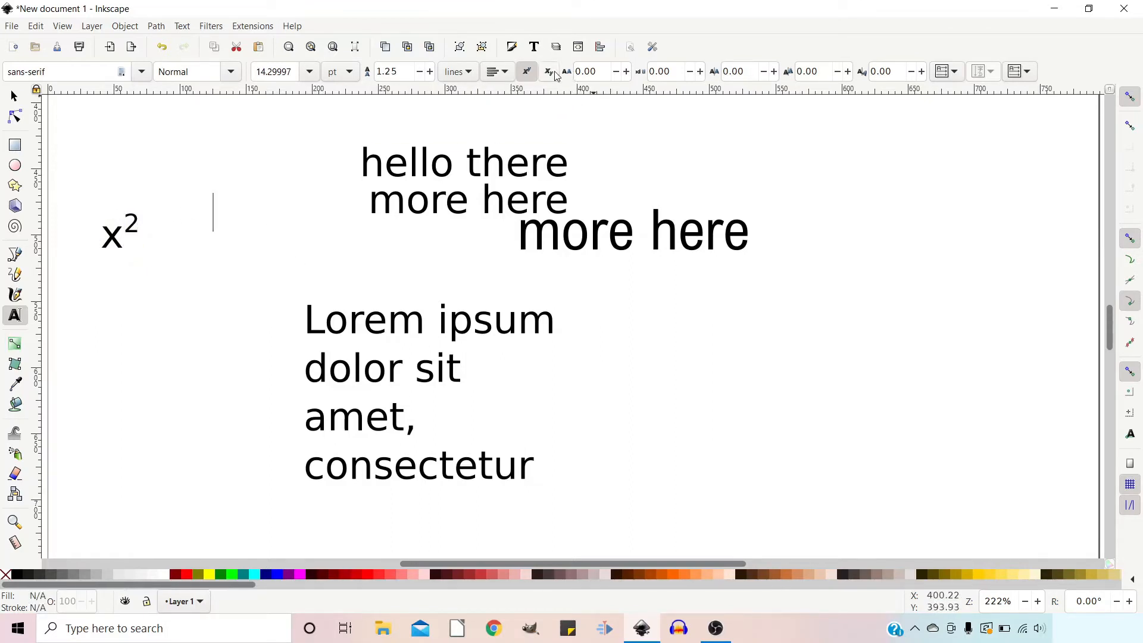
Select the 2 after the x and format it as subscript
{"action": "left_click", "coordinate": [136, 223]}
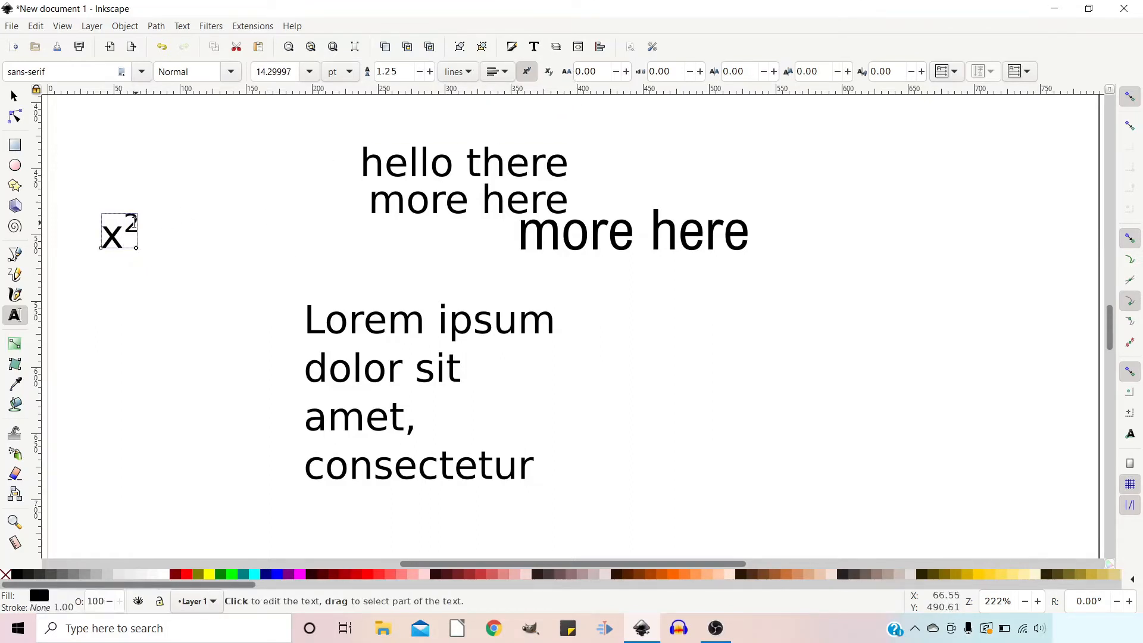
{"action": "left_click_drag", "start_coordinate": [127, 222], "coordinate": [134, 222]}
{"action": "left_click", "coordinate": [548, 72]}
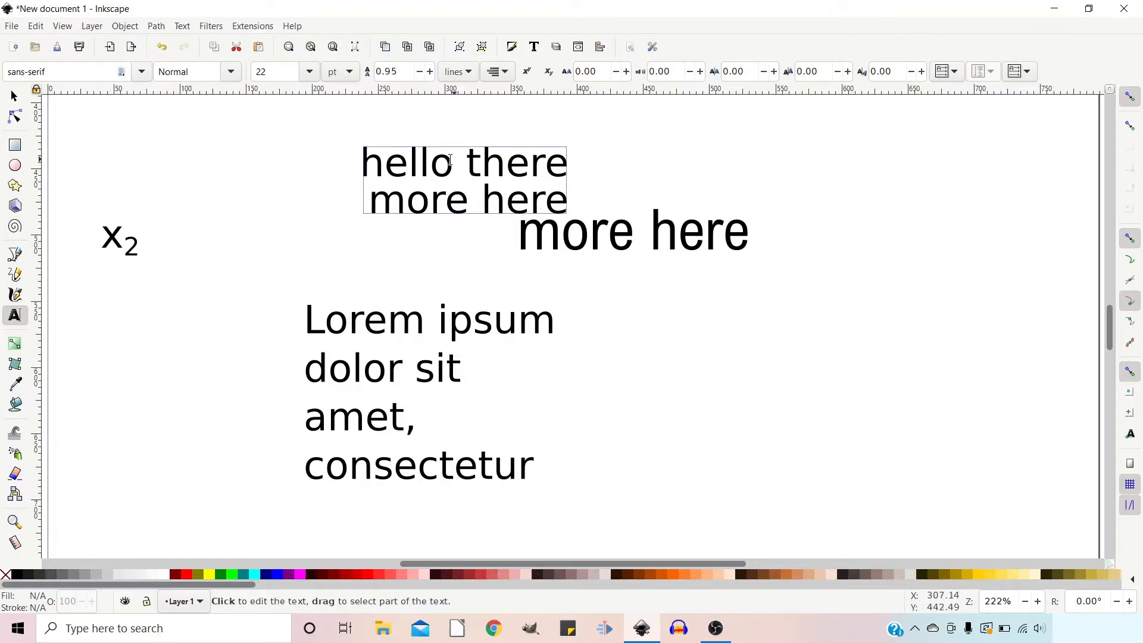
Select the word "hello" in the two-line text and set its letter spacing to 2.00
{"action": "left_click_drag", "start_coordinate": [450, 162], "coordinate": [351, 166]}
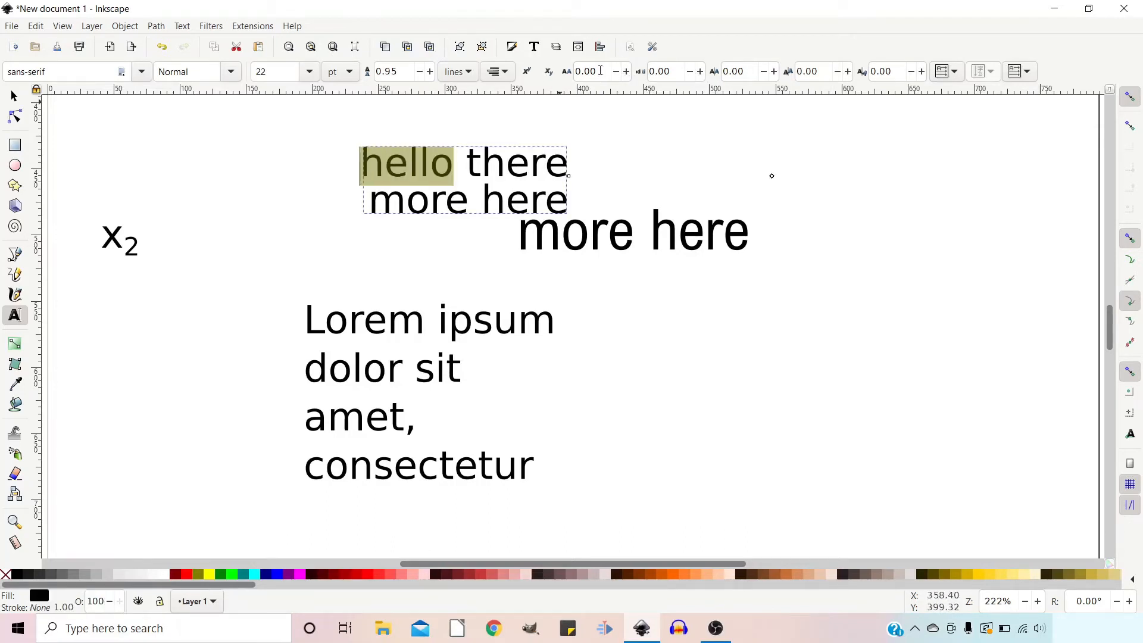
{"action": "left_click", "coordinate": [627, 71]}
{"action": "left_click", "coordinate": [627, 72]}
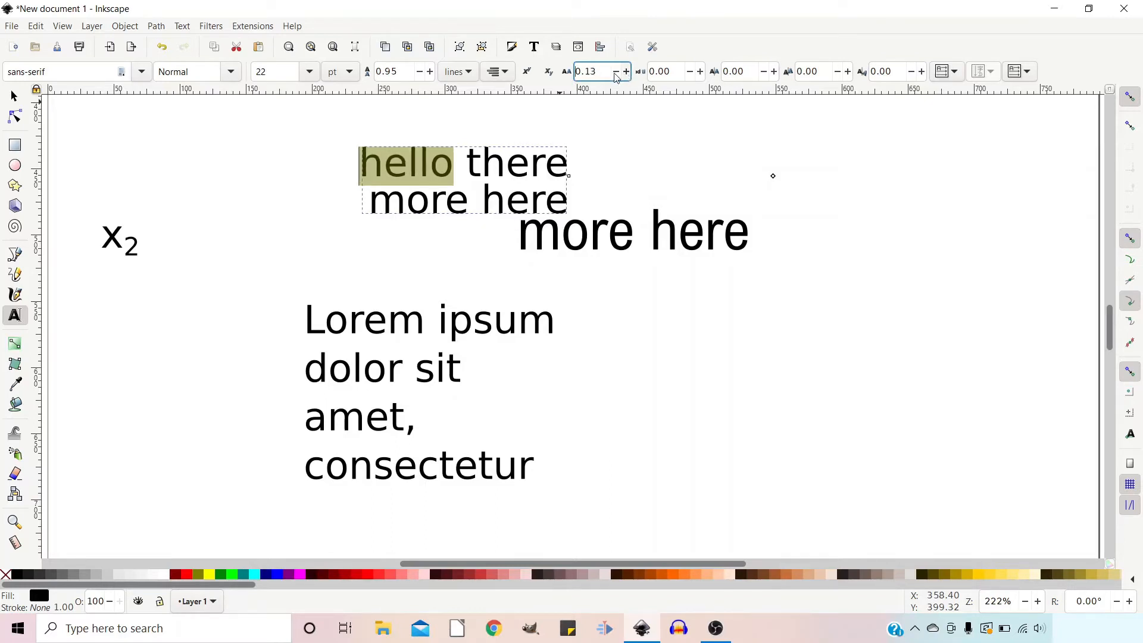
{"action": "left_click", "coordinate": [615, 74]}
{"action": "left_click_drag", "start_coordinate": [599, 72], "coordinate": [575, 74]}
{"action": "type", "text": "2"}
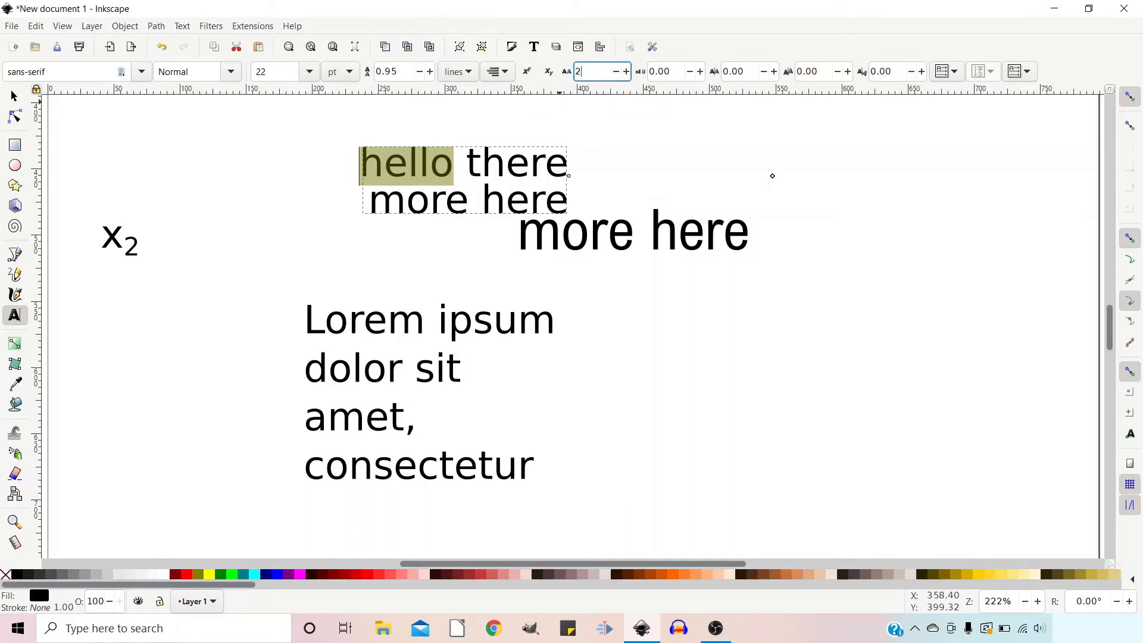
{"action": "key", "text": "Return"}
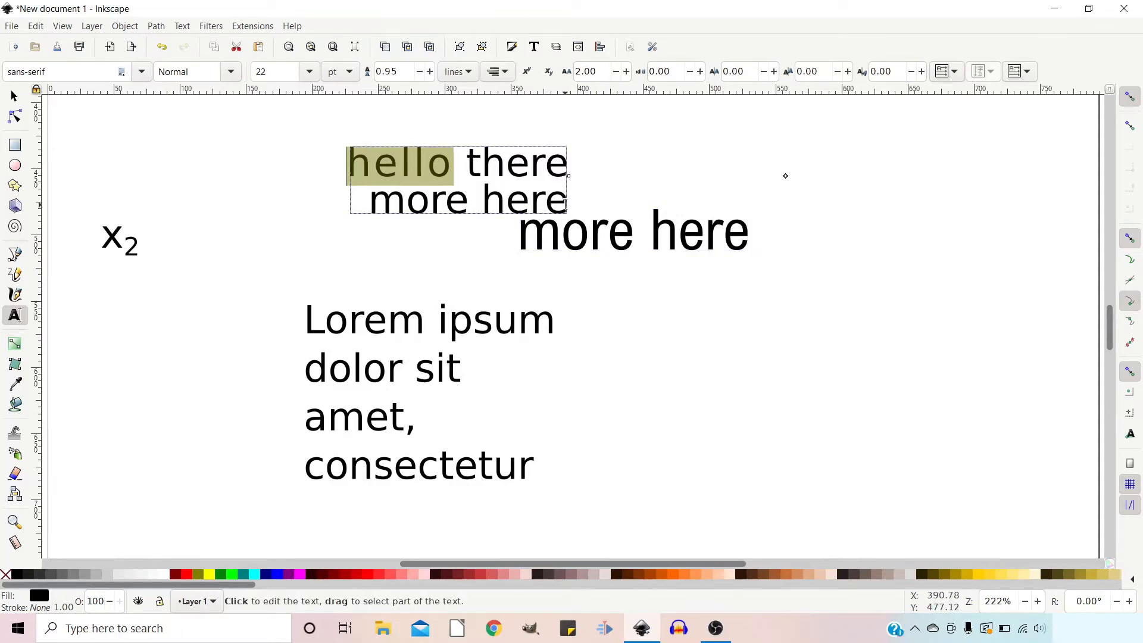
Widen the word spacing of the whole single-line "more here" text, trying 4 before settling on 10
{"action": "left_click_drag", "start_coordinate": [746, 239], "coordinate": [517, 234]}
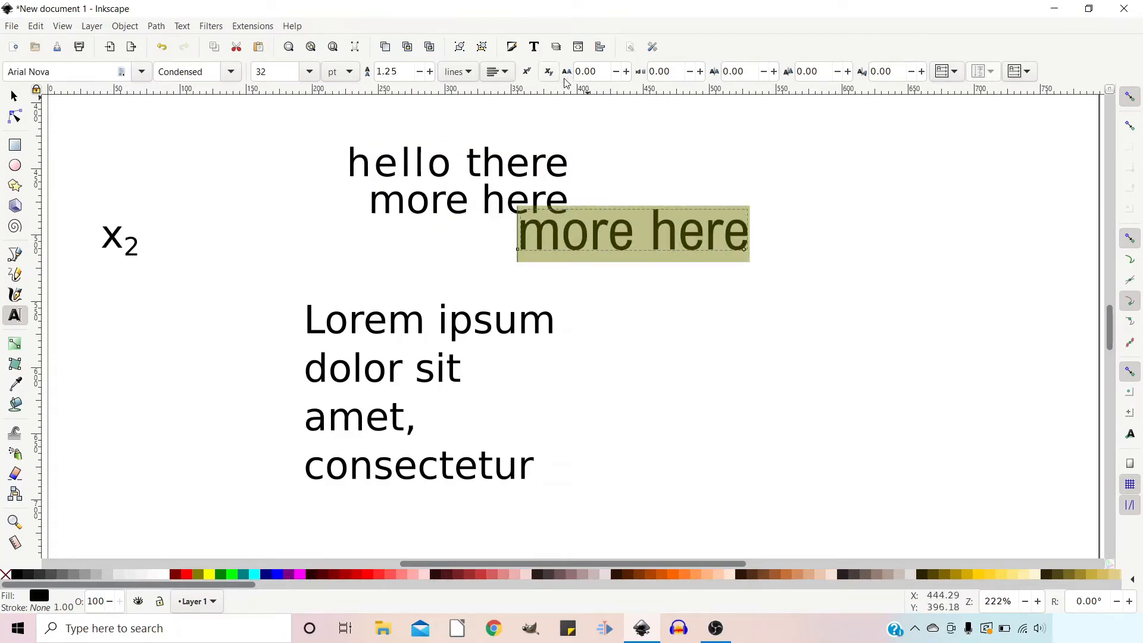
{"action": "left_click", "coordinate": [702, 73]}
{"action": "left_click_drag", "start_coordinate": [701, 73], "coordinate": [645, 72]}
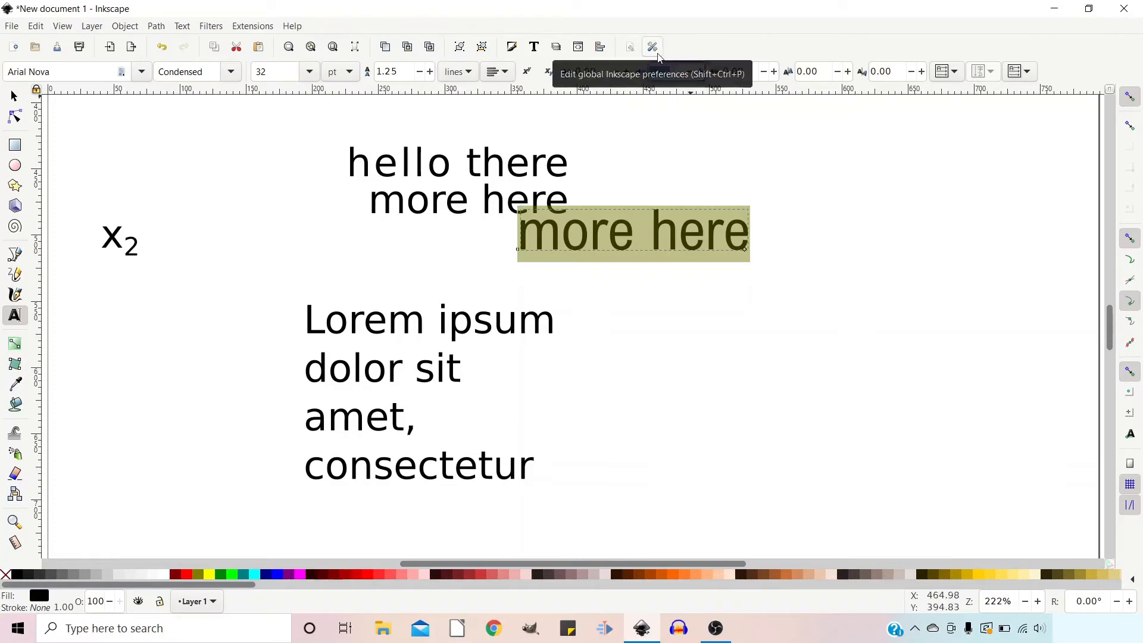
{"action": "type", "text": "4"}
{"action": "key", "text": "Return"}
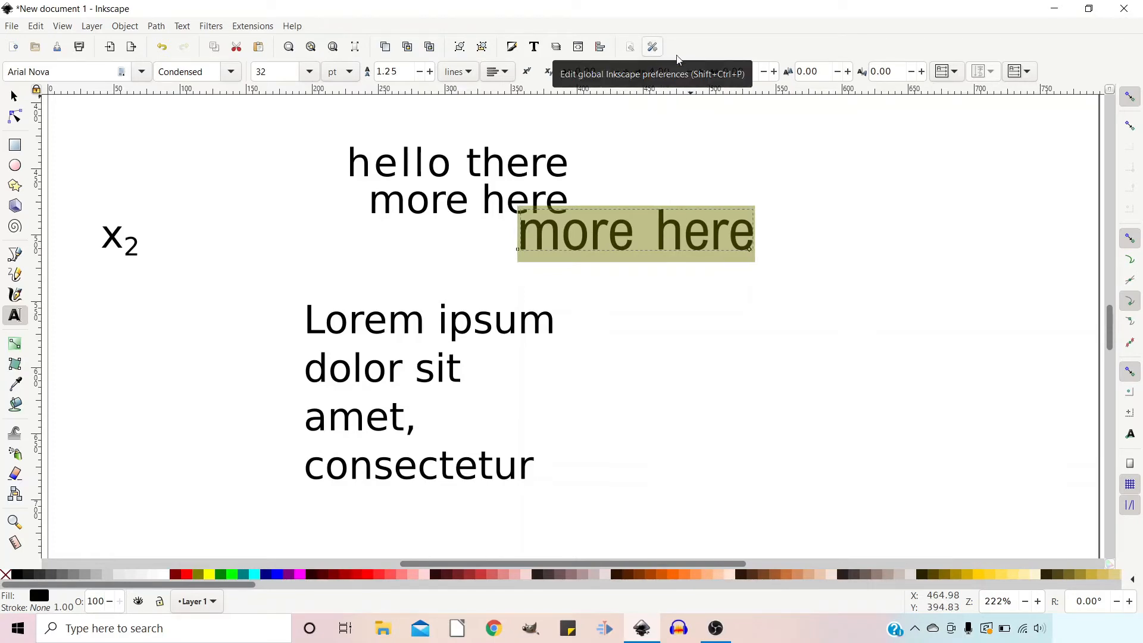
{"action": "left_click_drag", "start_coordinate": [673, 72], "coordinate": [656, 70]}
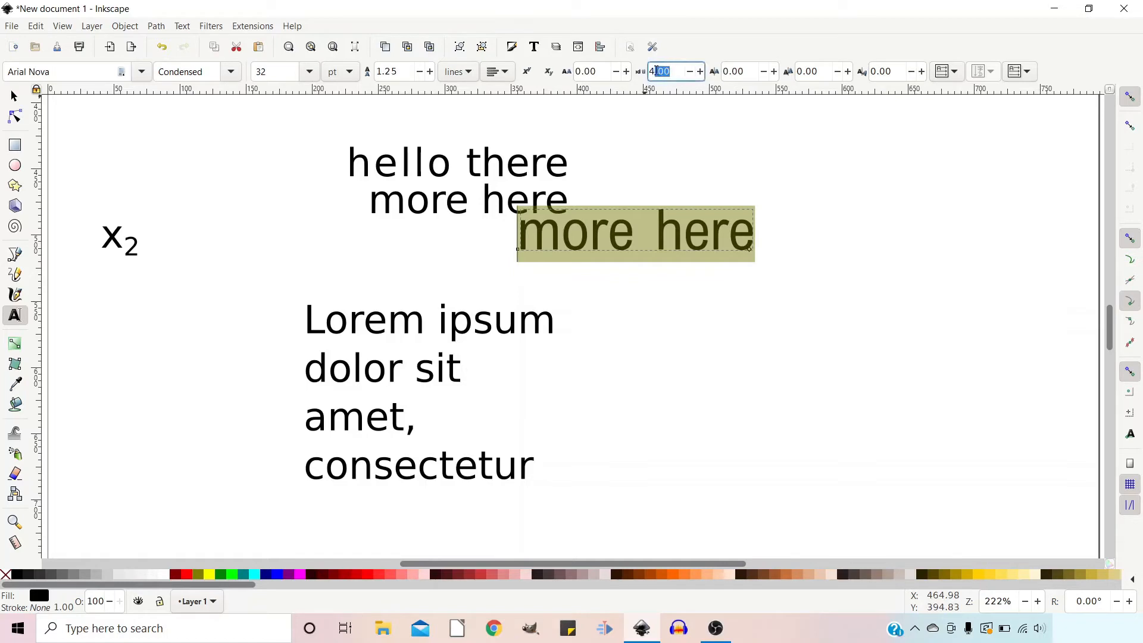
{"action": "type", "text": "10"}
{"action": "key", "text": "Return"}
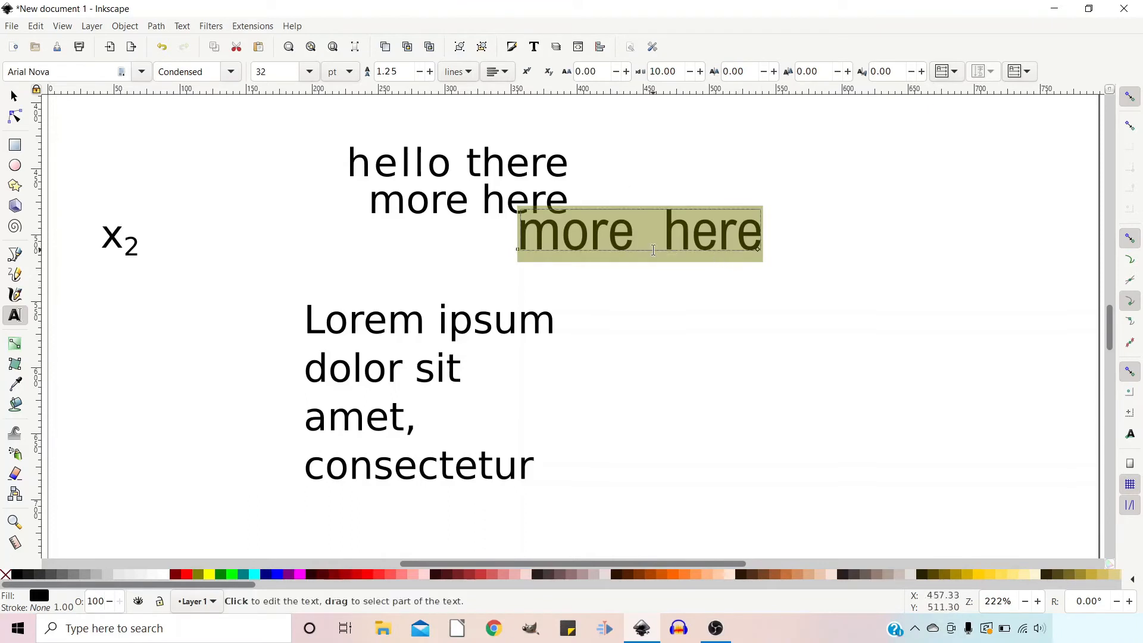
Select only the final "e" of "more" in the single-line text and set its horizontal kerning to -0.22
{"action": "left_click", "coordinate": [745, 128]}
{"action": "left_click", "coordinate": [608, 235]}
{"action": "left_click", "coordinate": [640, 237]}
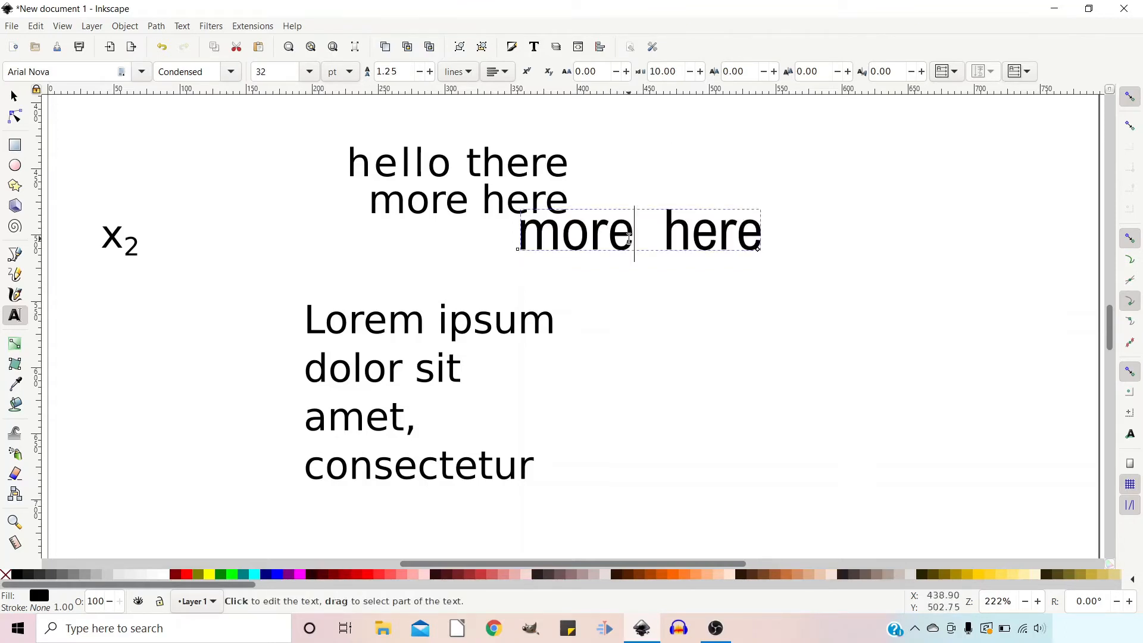
{"action": "key", "text": "shift+Left"}
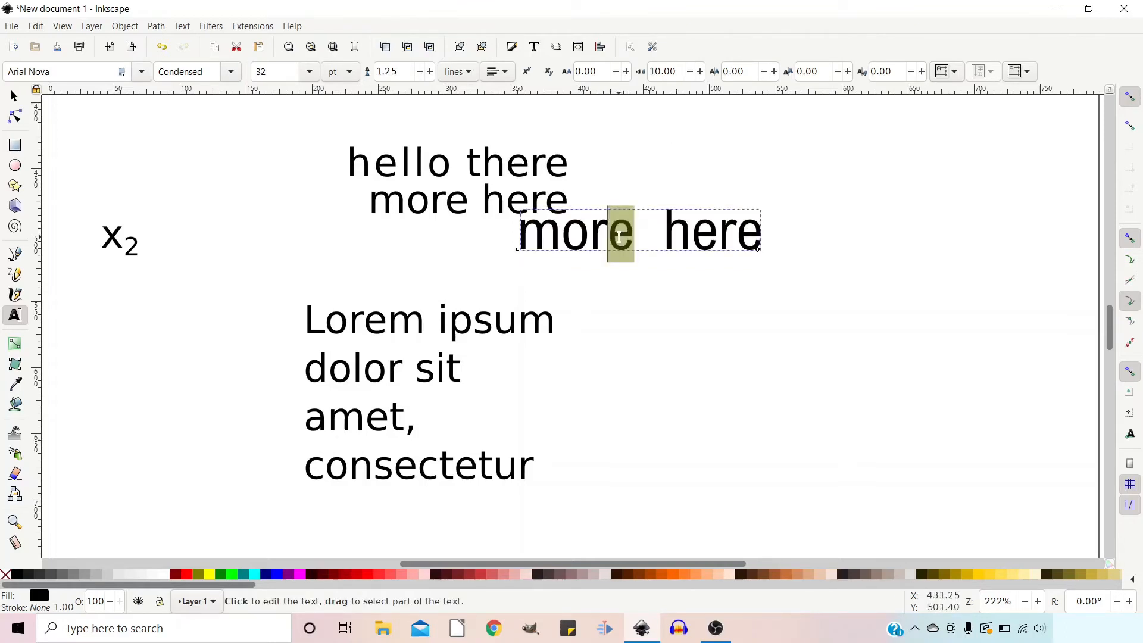
{"action": "left_click", "coordinate": [776, 75]}
{"action": "left_click_drag", "start_coordinate": [776, 75], "coordinate": [764, 75]}
{"action": "left_click", "coordinate": [764, 74]}
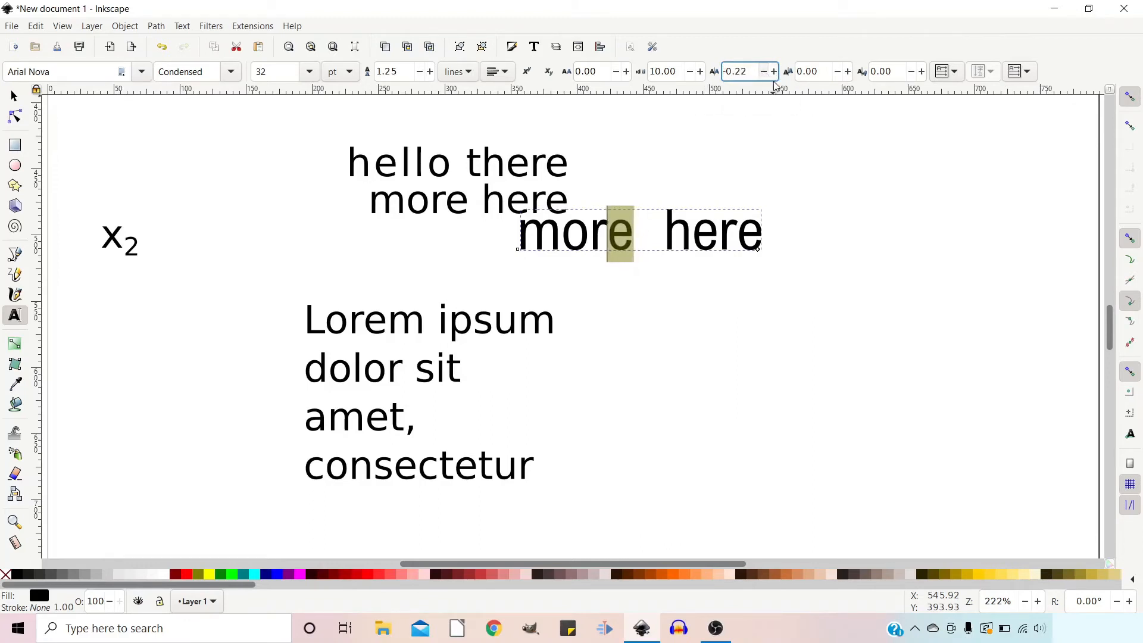
Set the selected "e" to a vertical kerning of -2.42 and a character rotation of 34.30 degrees
{"action": "left_click_drag", "start_coordinate": [849, 77], "coordinate": [839, 73]}
{"action": "left_click", "coordinate": [838, 72]}
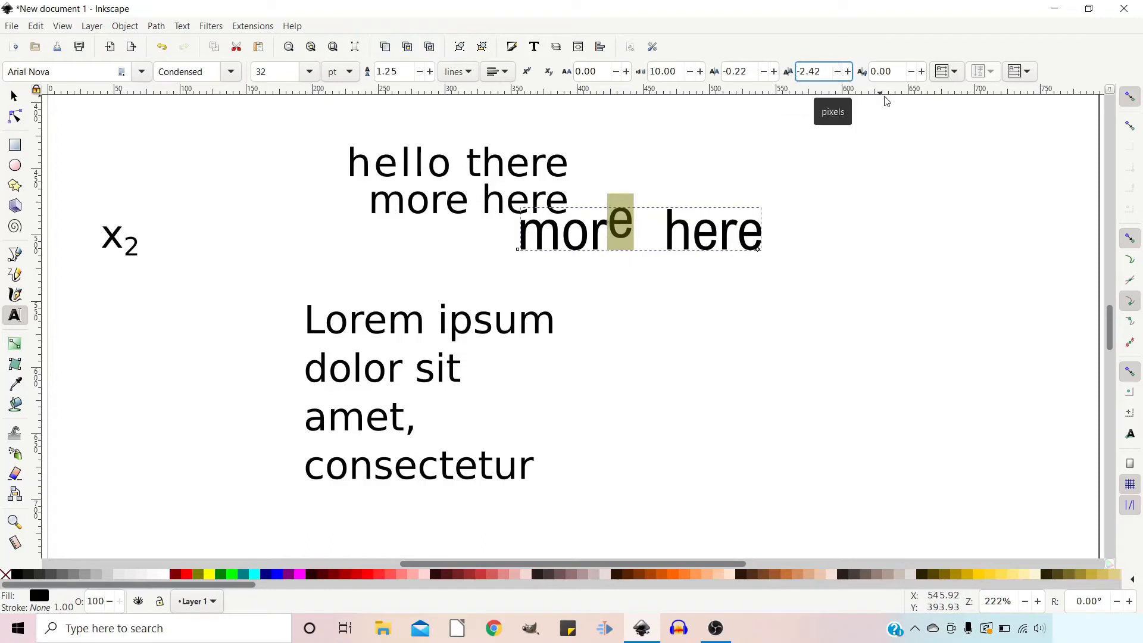
{"action": "left_click", "coordinate": [921, 72]}
{"action": "left_click_drag", "start_coordinate": [922, 72], "coordinate": [921, 73]}
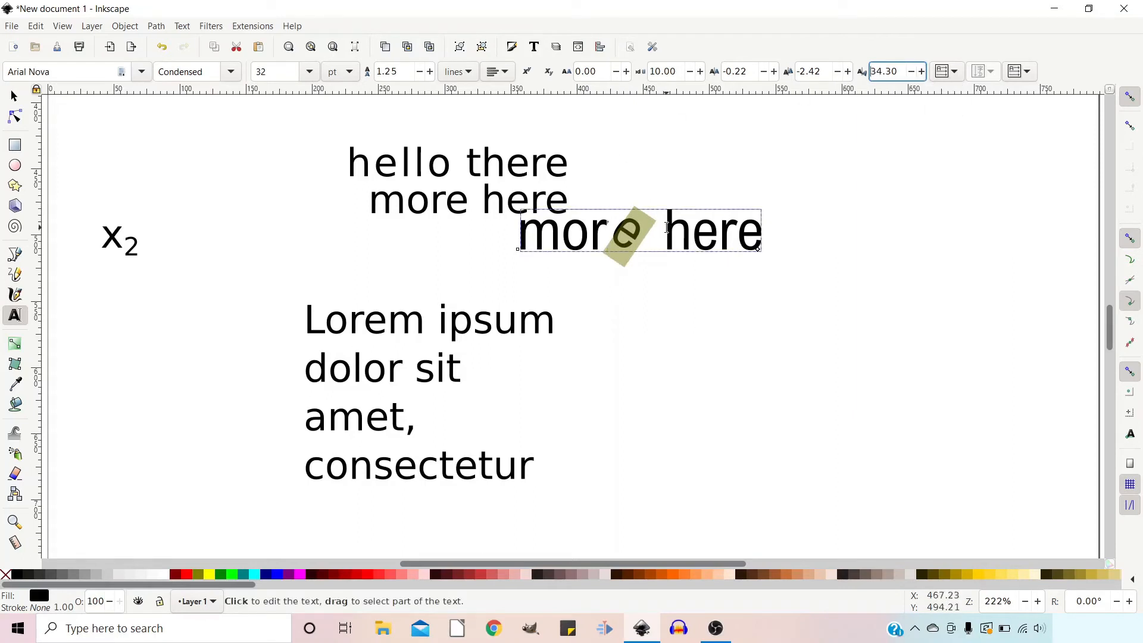
Select the word "here" in the single-line text and set its character rotation to 26.60 degrees
{"action": "left_click_drag", "start_coordinate": [665, 227], "coordinate": [758, 229]}
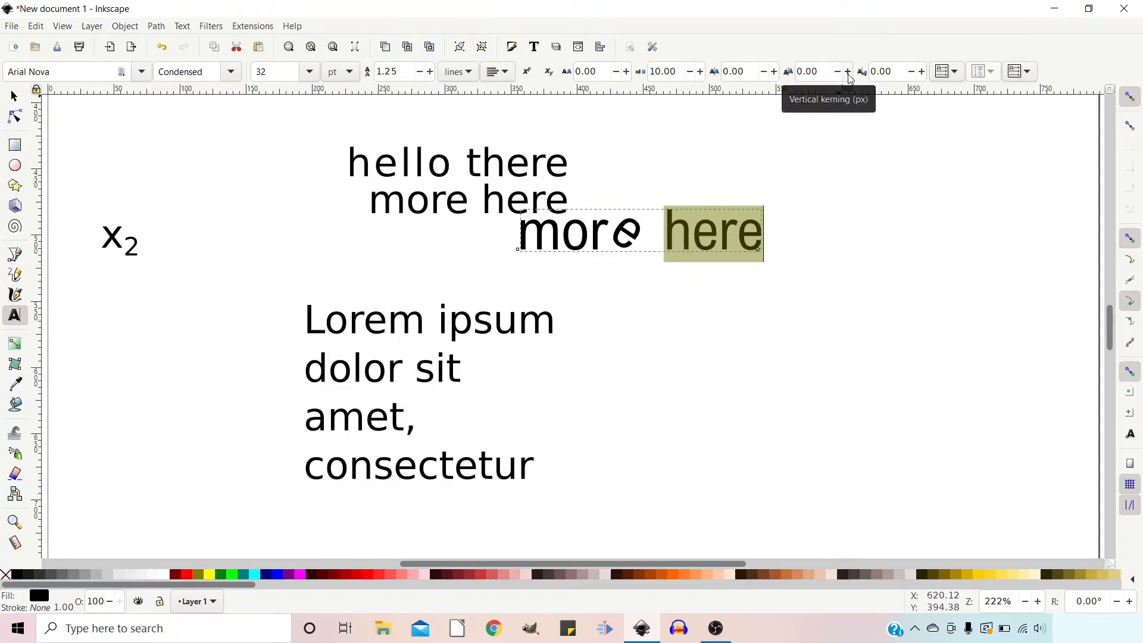
{"action": "left_click", "coordinate": [922, 72]}
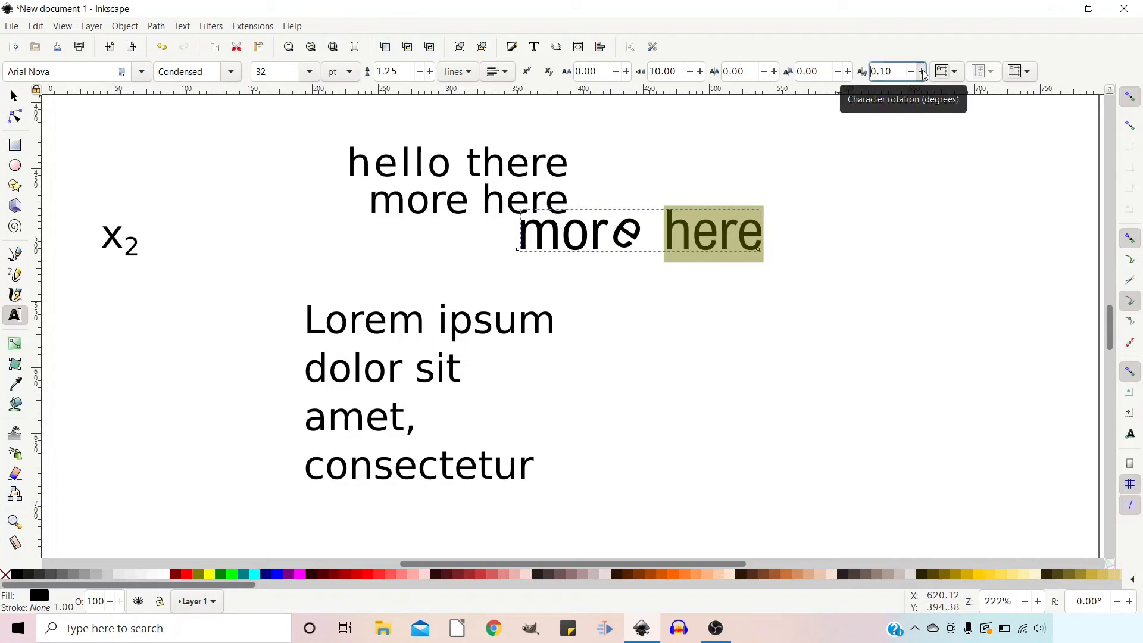
{"action": "left_click", "coordinate": [922, 72]}
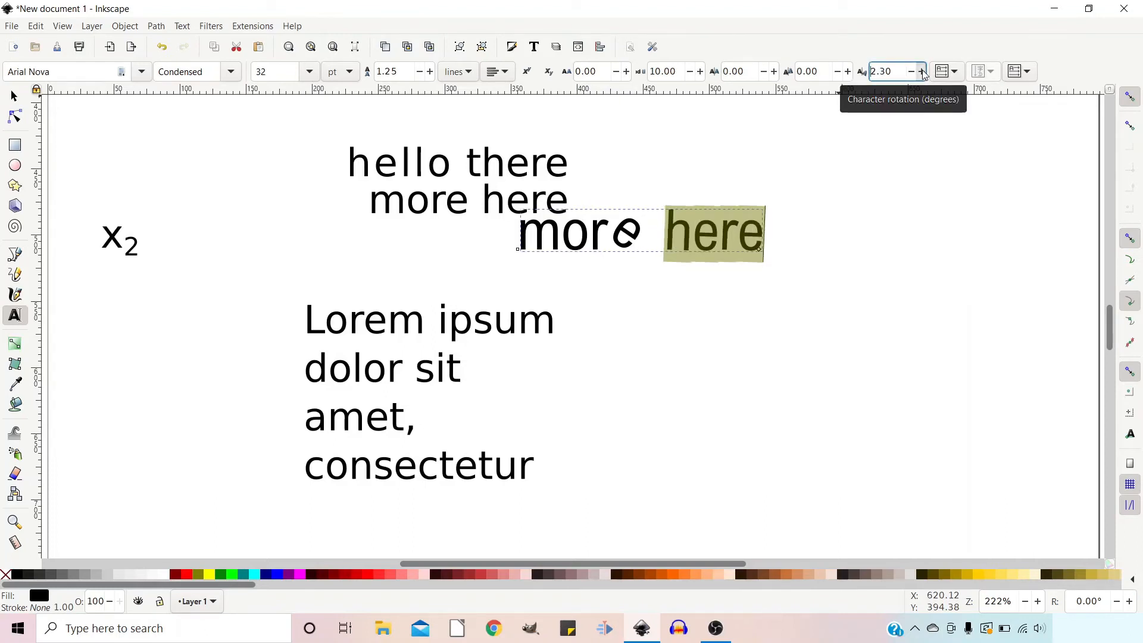
{"action": "left_click", "coordinate": [923, 72]}
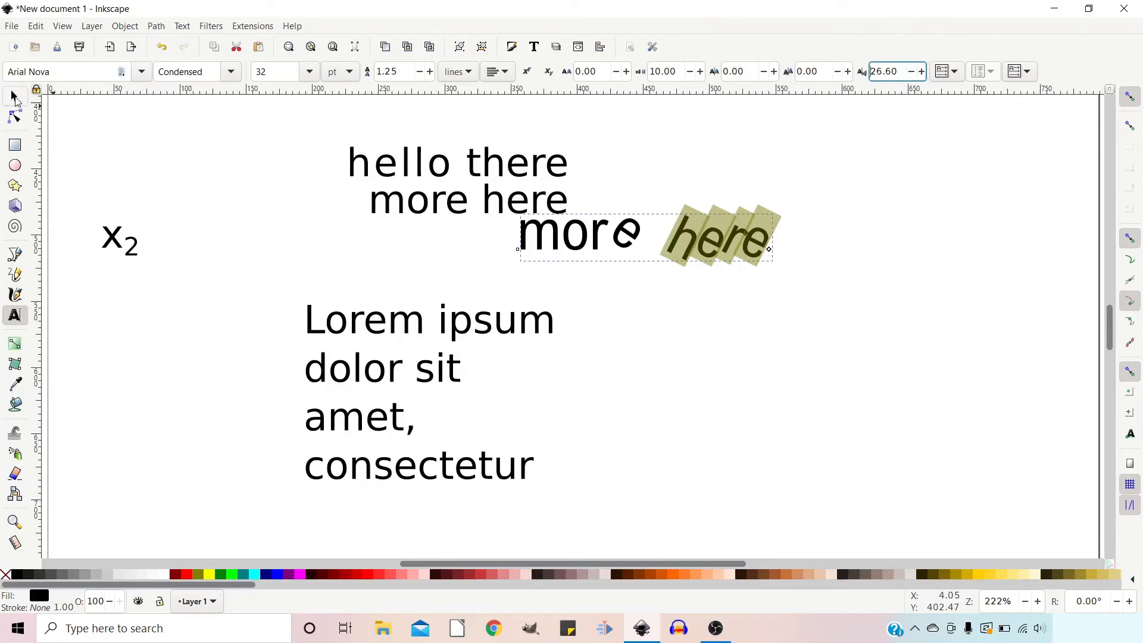
Stretch the single-line "more here" text object to about 269 by 91 px and show its rotation handles
{"action": "left_click", "coordinate": [15, 97]}
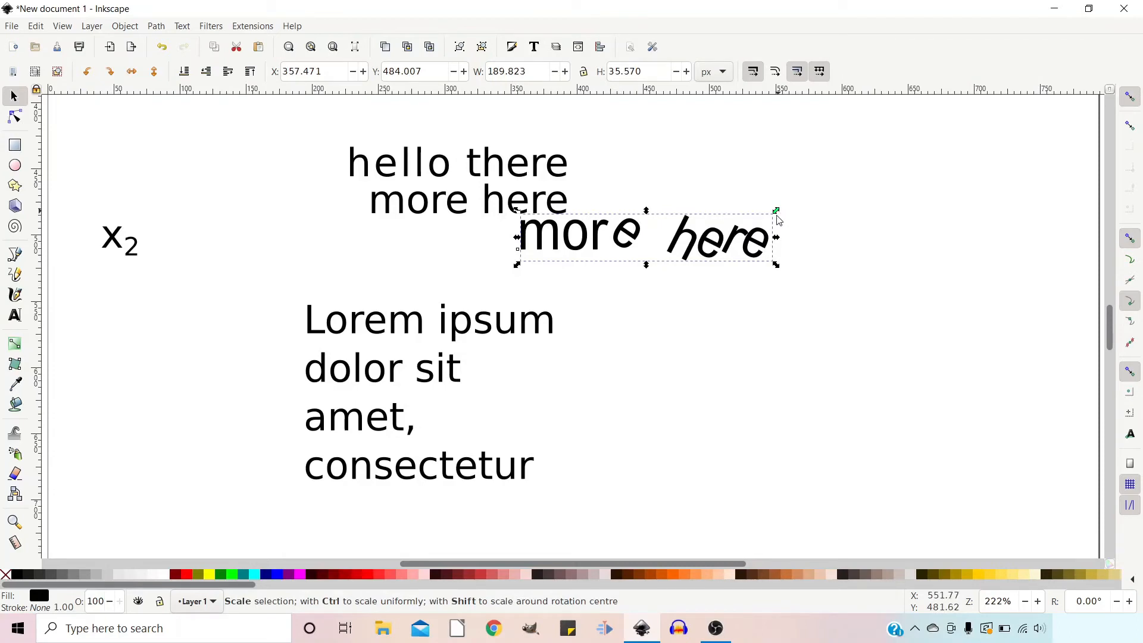
{"action": "left_click", "coordinate": [739, 237]}
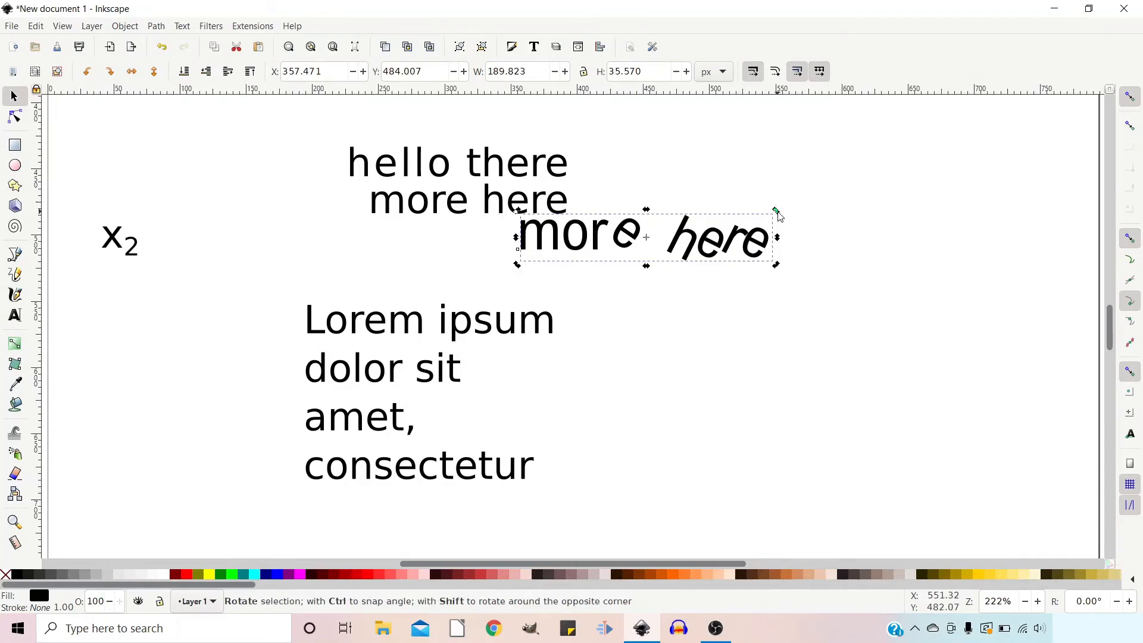
{"action": "left_click", "coordinate": [730, 245]}
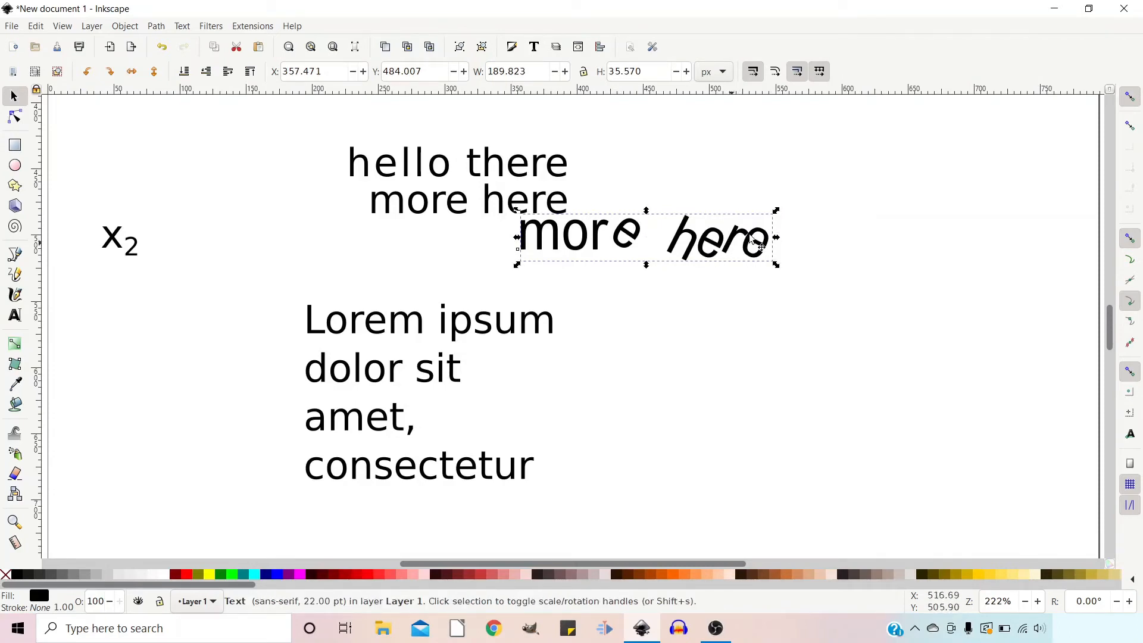
{"action": "left_click_drag", "start_coordinate": [777, 215], "coordinate": [881, 144]}
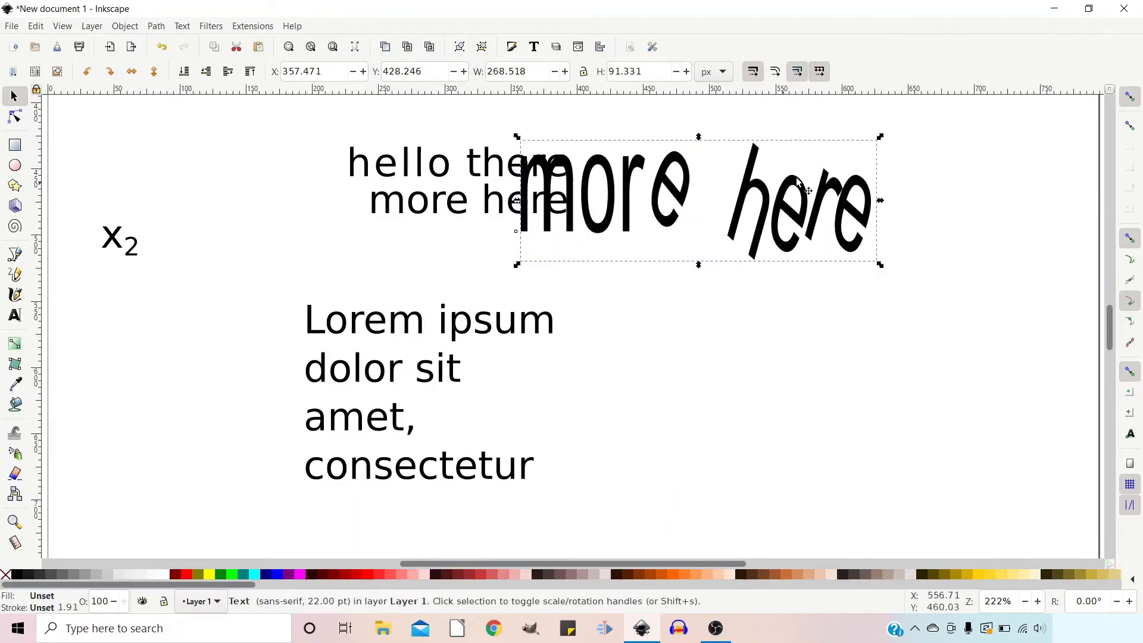
{"action": "left_click", "coordinate": [832, 200]}
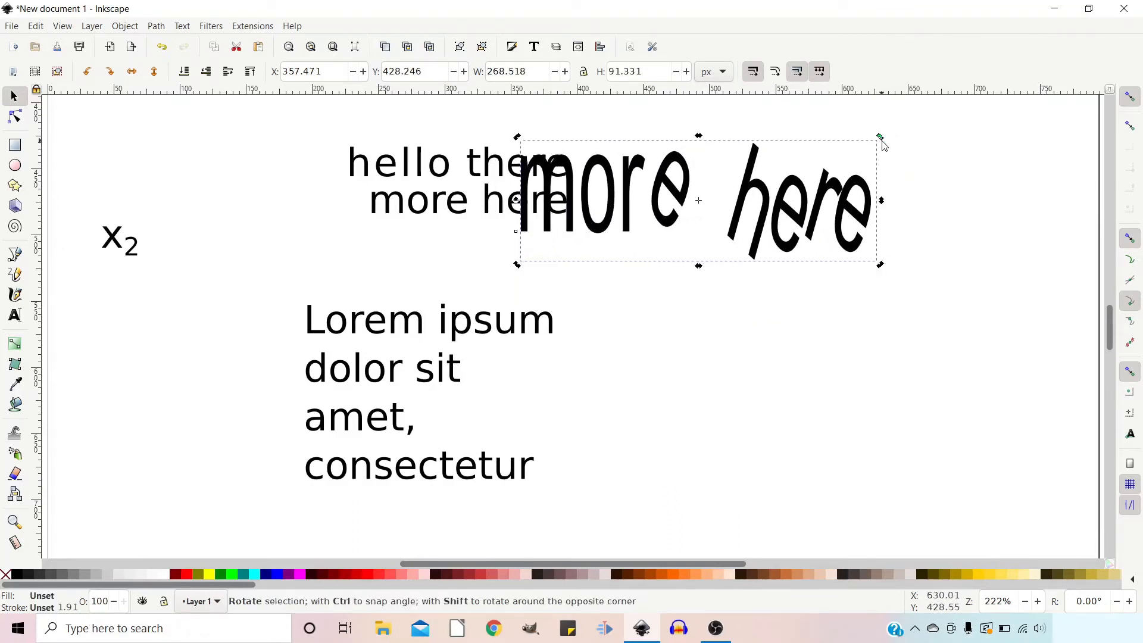
Rotate the stretched "more here" text counterclockwise and replace the "he" of "here" with "yiu"
{"action": "left_click_drag", "start_coordinate": [880, 141], "coordinate": [896, 222]}
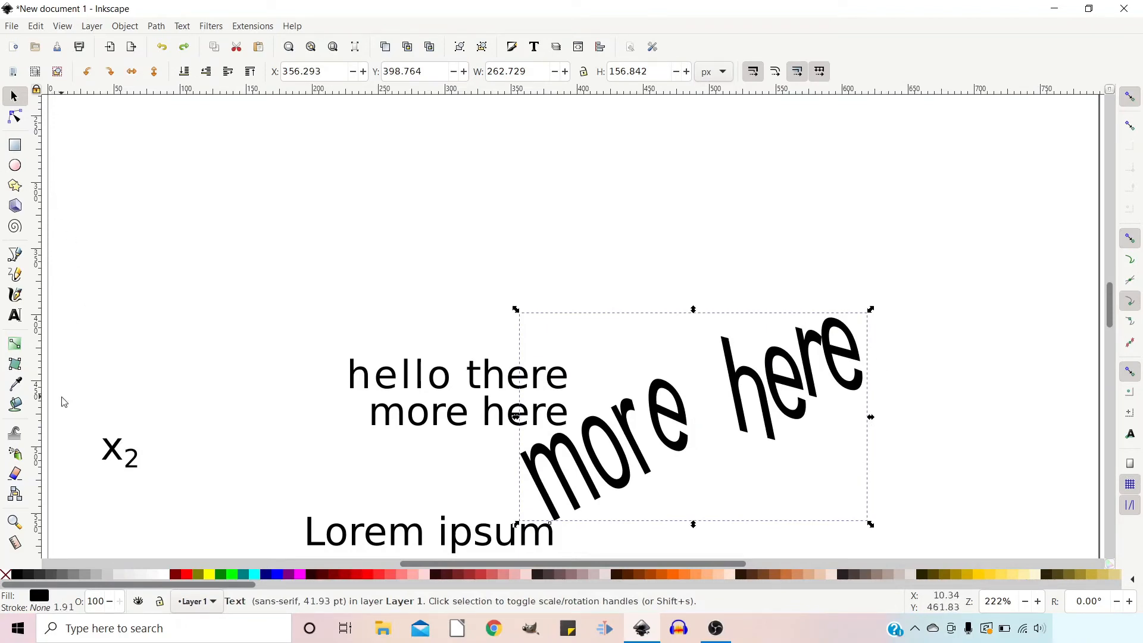
{"action": "left_click", "coordinate": [15, 316]}
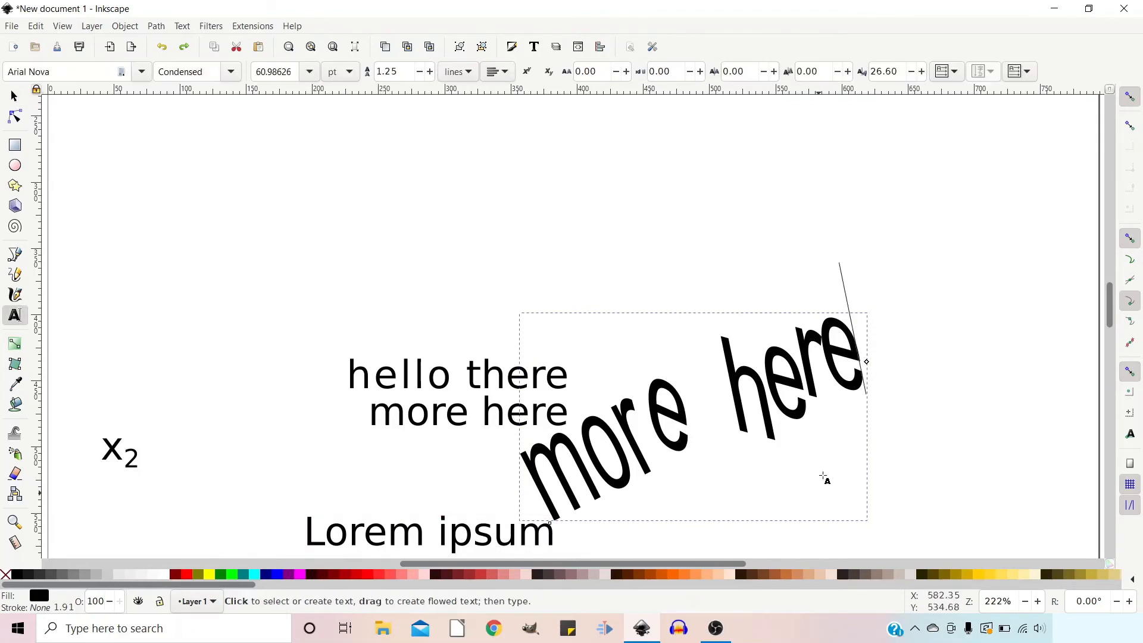
{"action": "left_click", "coordinate": [796, 361]}
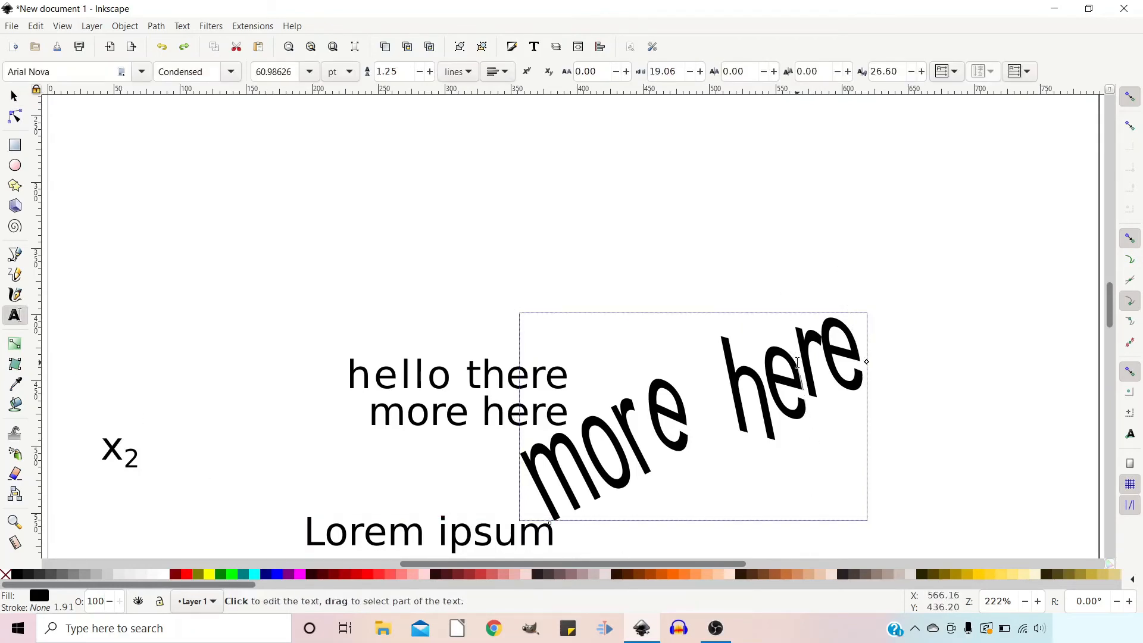
{"action": "key", "text": "BackSpace"}
{"action": "key", "text": "BackSpace"}
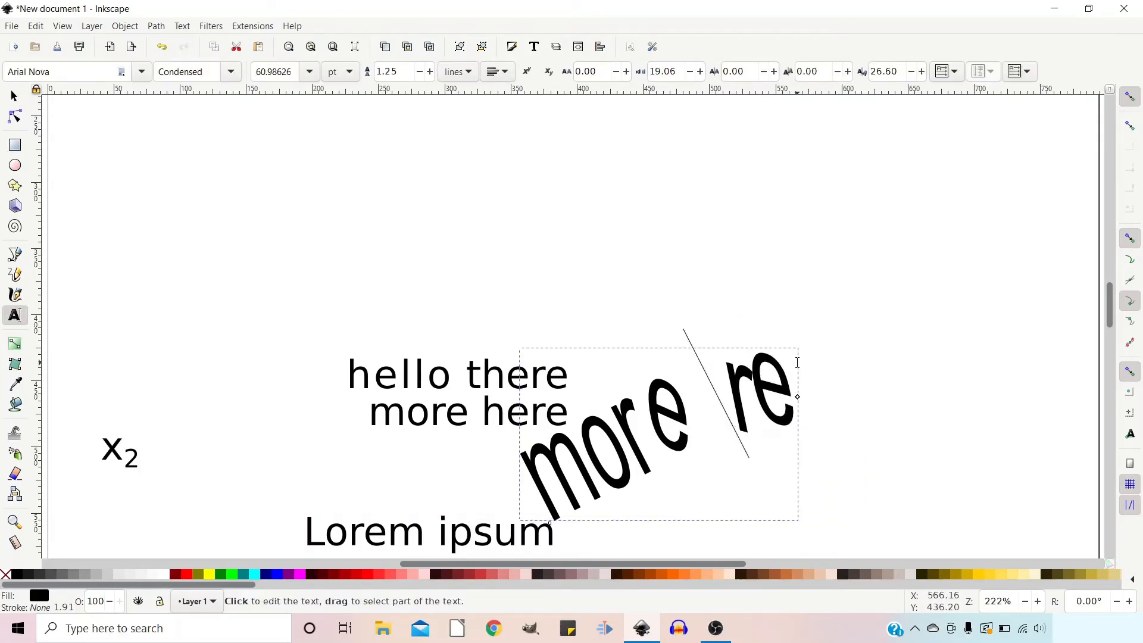
{"action": "type", "text": "yiu"}
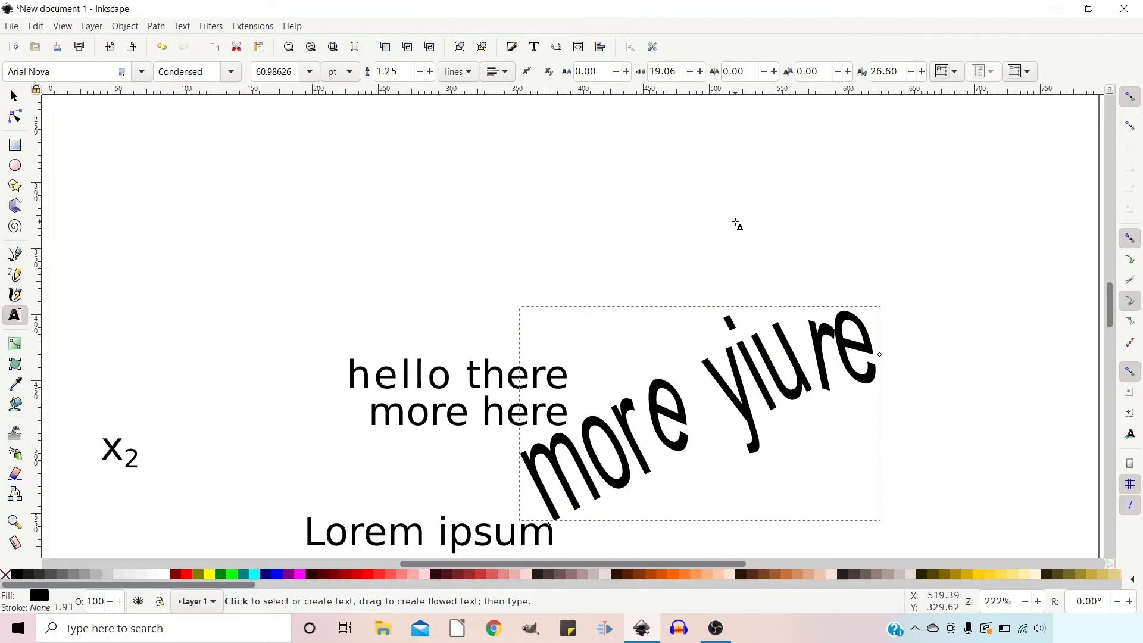
Open the Text and Font settings, enlarge the font list and preview Calibri for the "more yiure" text
{"action": "left_click", "coordinate": [534, 48]}
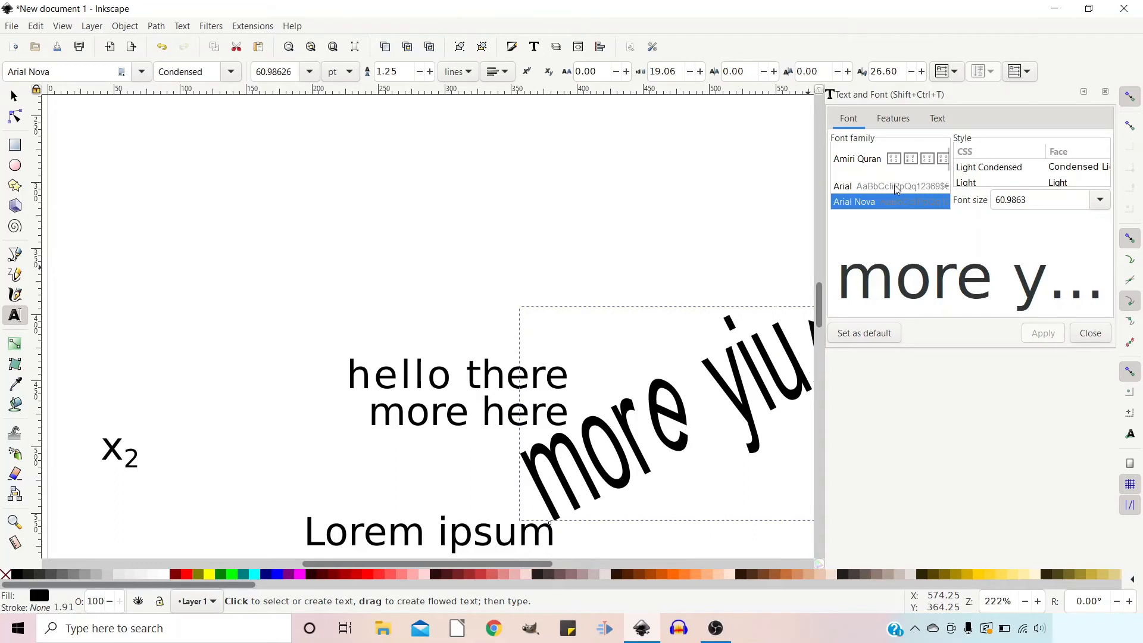
{"action": "scroll", "coordinate": [898, 185], "scroll_direction": "up", "scroll_amount": 1}
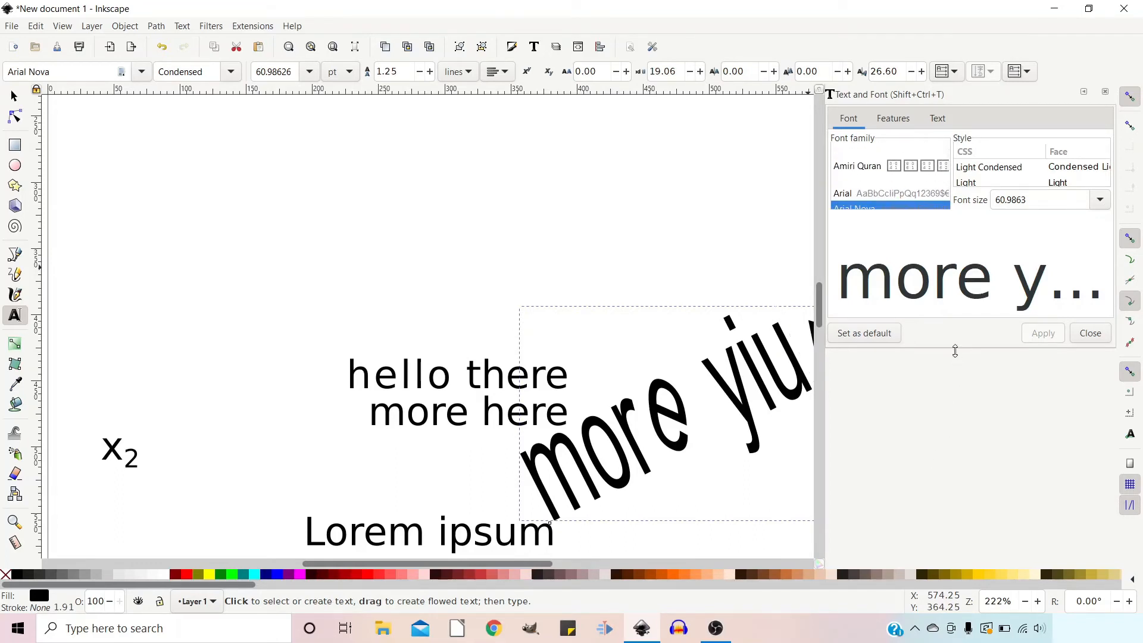
{"action": "left_click_drag", "start_coordinate": [955, 352], "coordinate": [974, 546]}
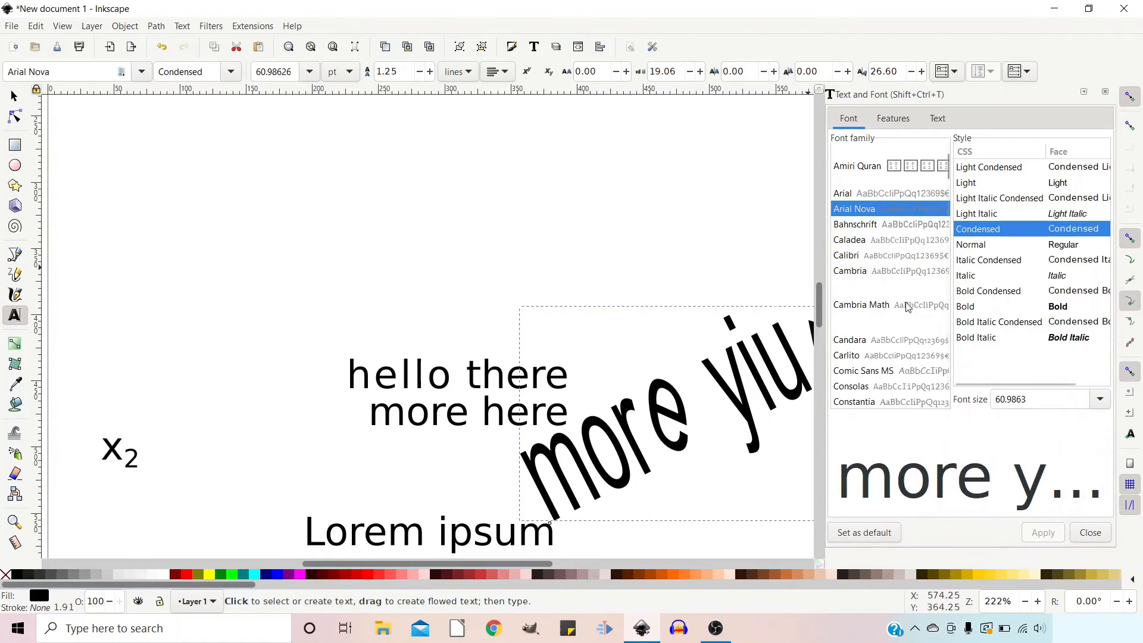
{"action": "left_click", "coordinate": [873, 262]}
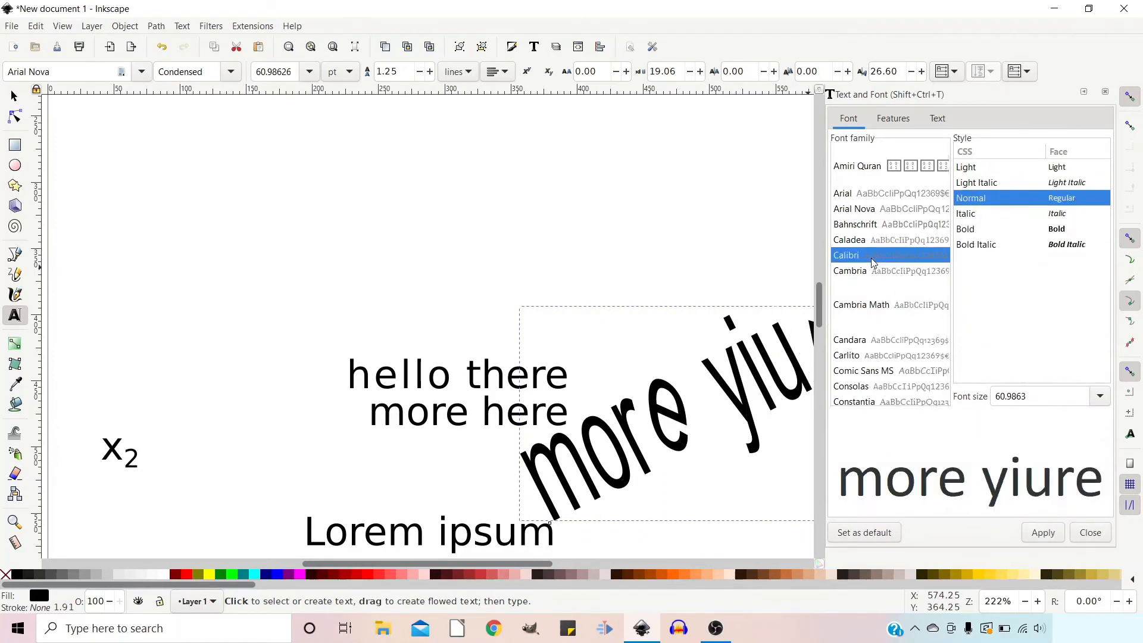
Select the "hello there" line, preview Arial Nova Bold Italic, and apply Candara in Bold Italic
{"action": "left_click_drag", "start_coordinate": [349, 375], "coordinate": [569, 376]}
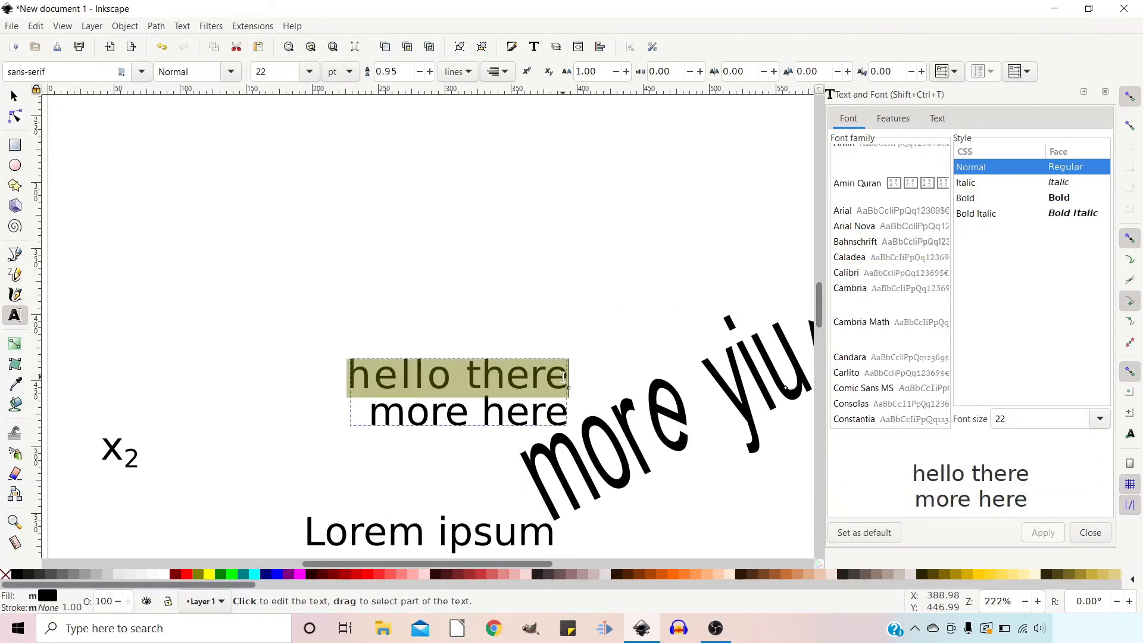
{"action": "left_click", "coordinate": [852, 218]}
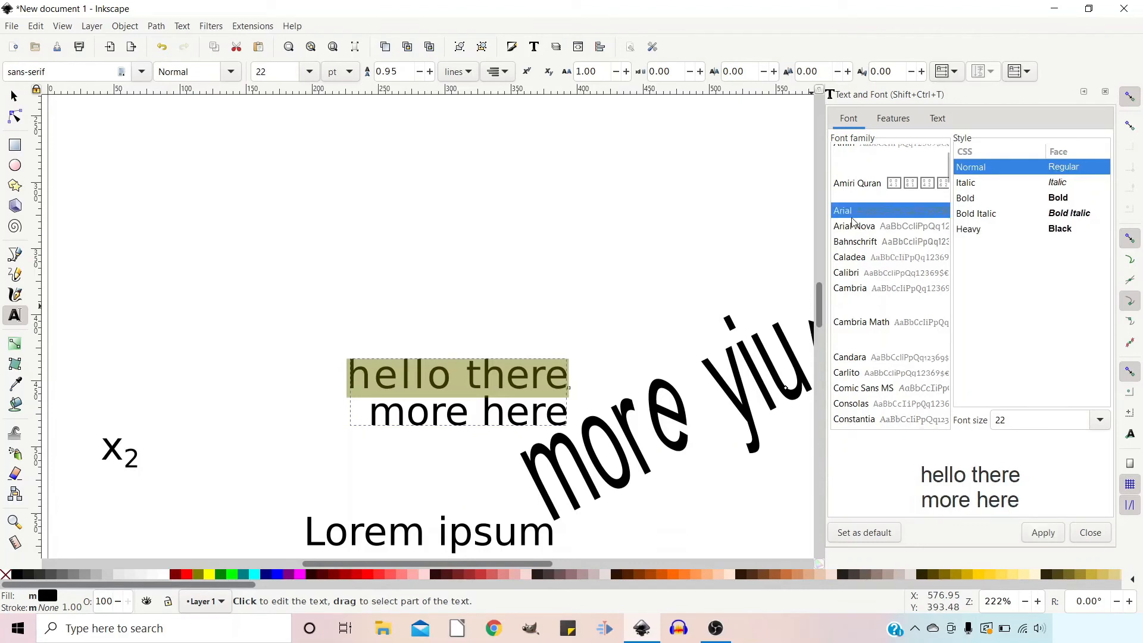
{"action": "left_click", "coordinate": [853, 228]}
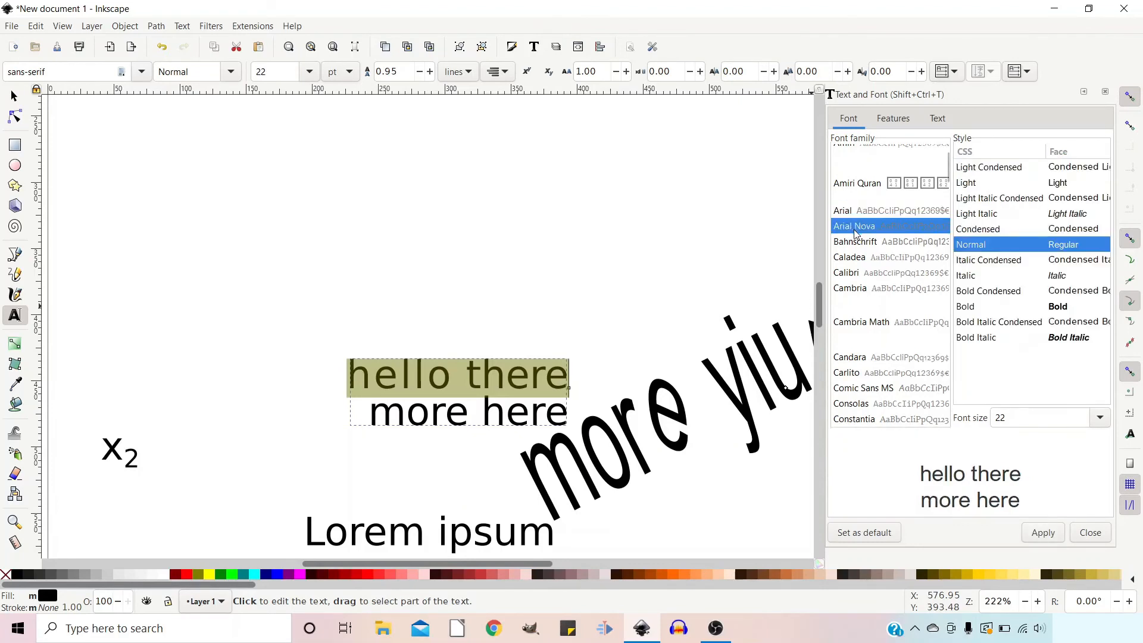
{"action": "left_click", "coordinate": [1063, 339]}
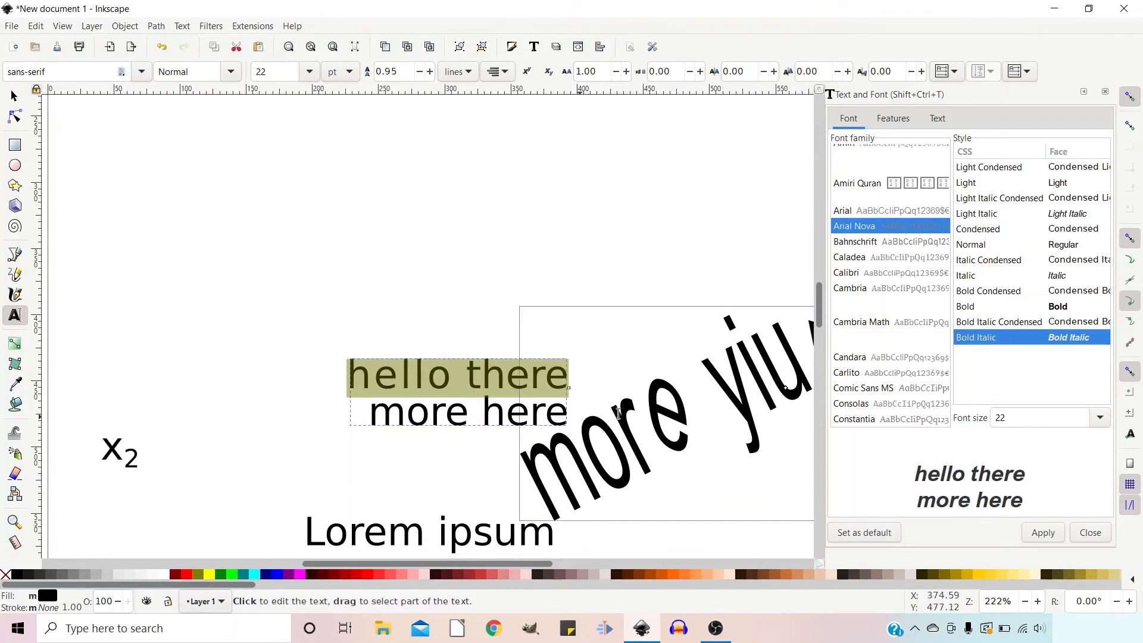
{"action": "left_click", "coordinate": [855, 365]}
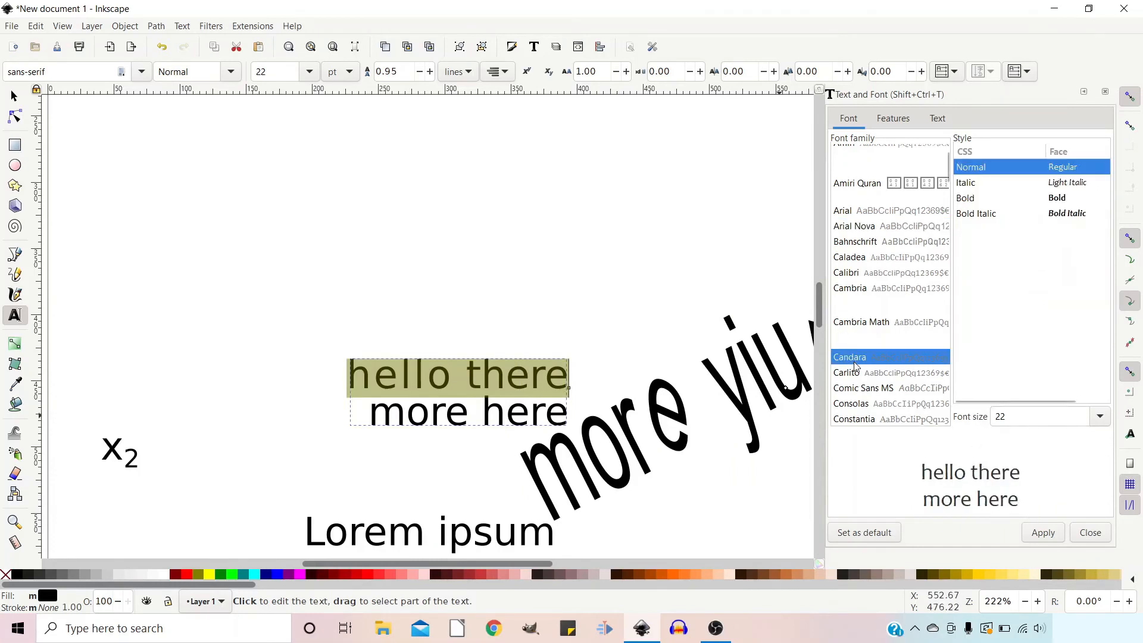
{"action": "left_click", "coordinate": [1059, 201]}
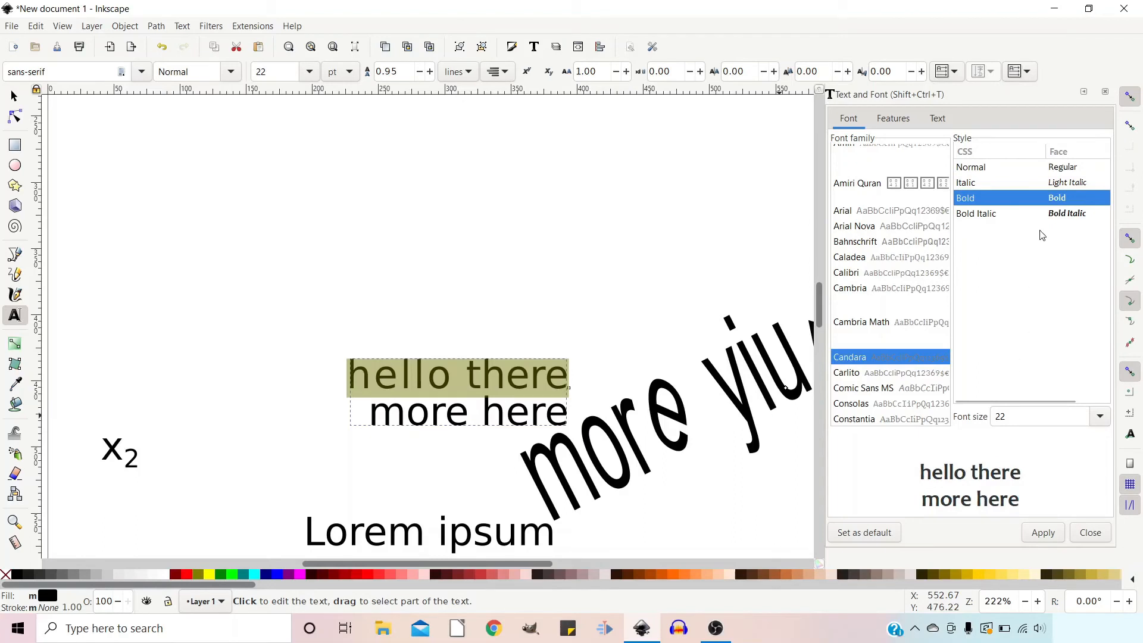
{"action": "left_click", "coordinate": [1053, 216]}
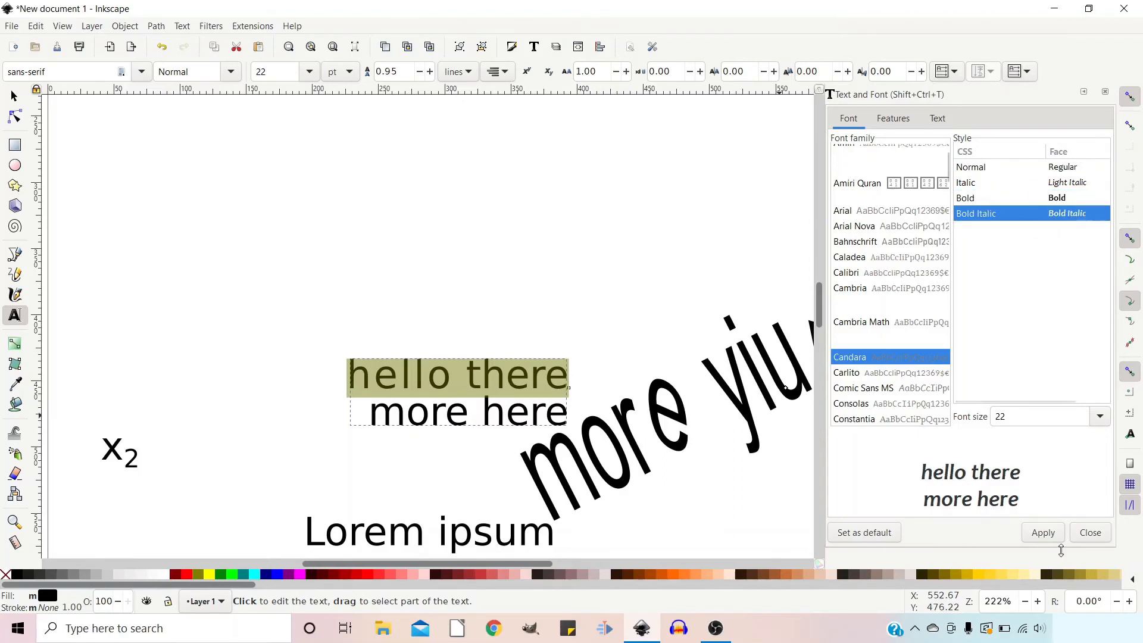
{"action": "left_click", "coordinate": [1049, 534]}
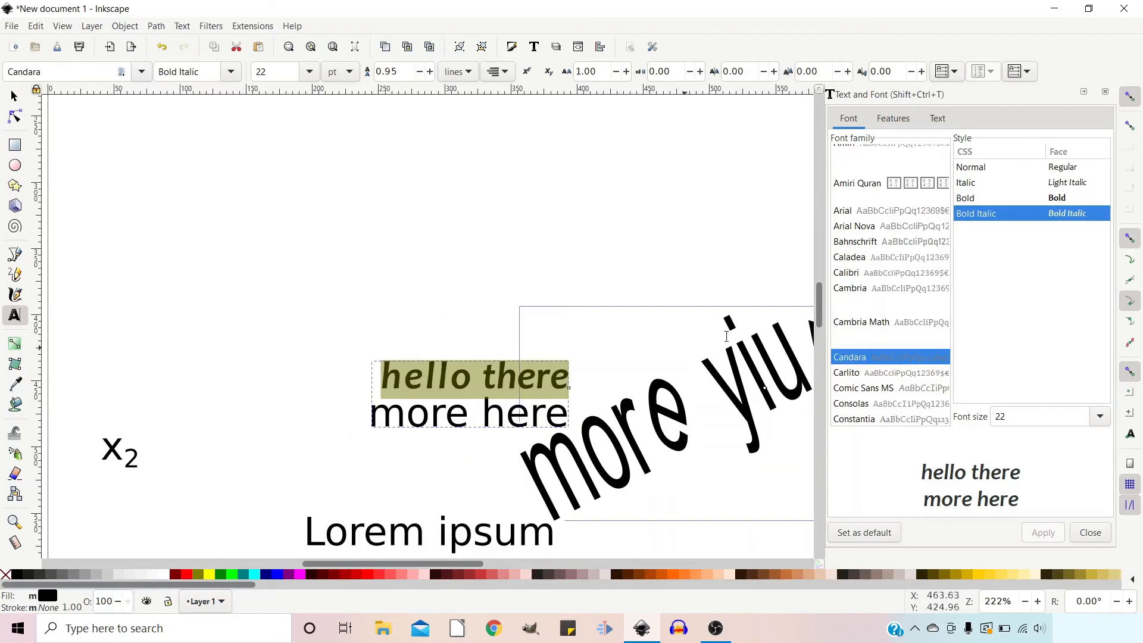
Add a new text object "dhdhd" above "hello there" and set its font size to 50
{"action": "scroll", "coordinate": [923, 333], "scroll_direction": "down", "scroll_amount": 2}
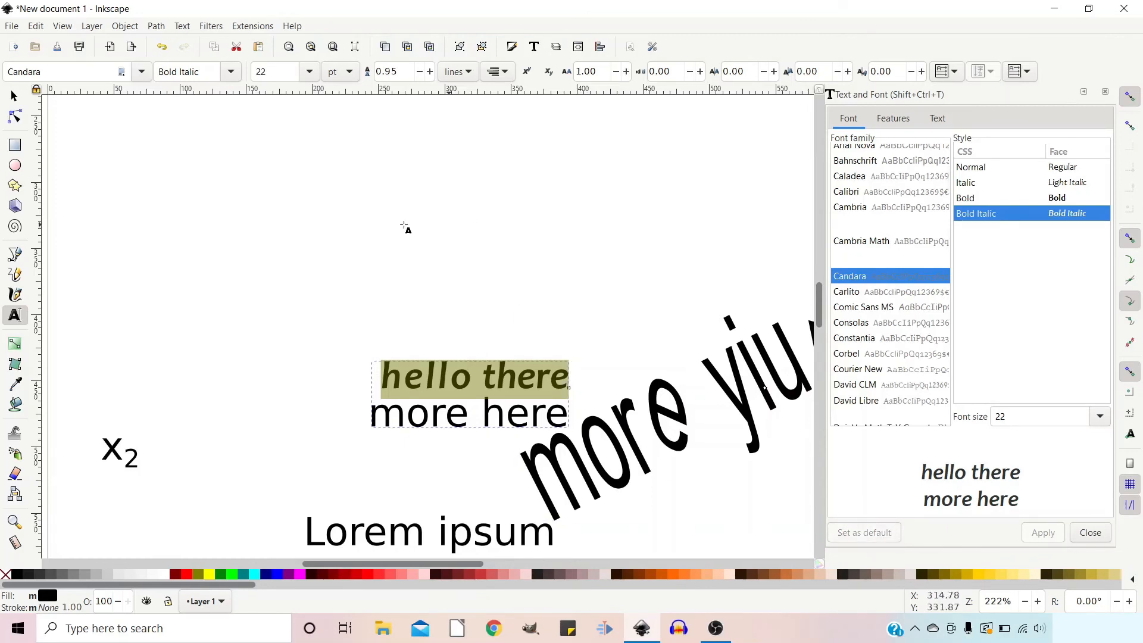
{"action": "left_click", "coordinate": [376, 234]}
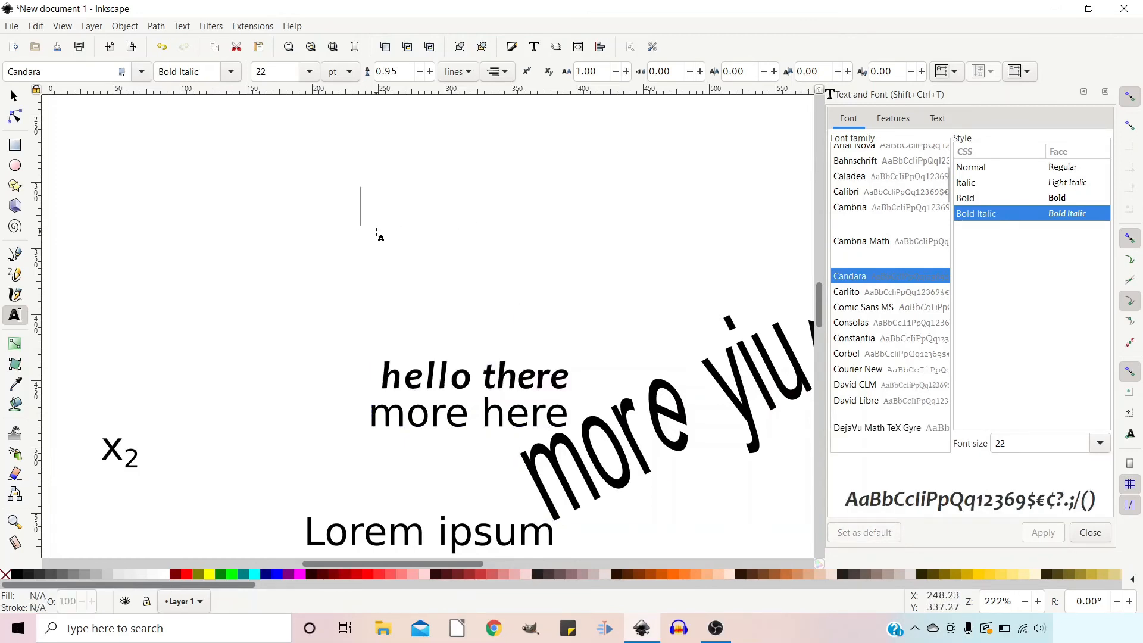
{"action": "type", "text": "dhdhd"}
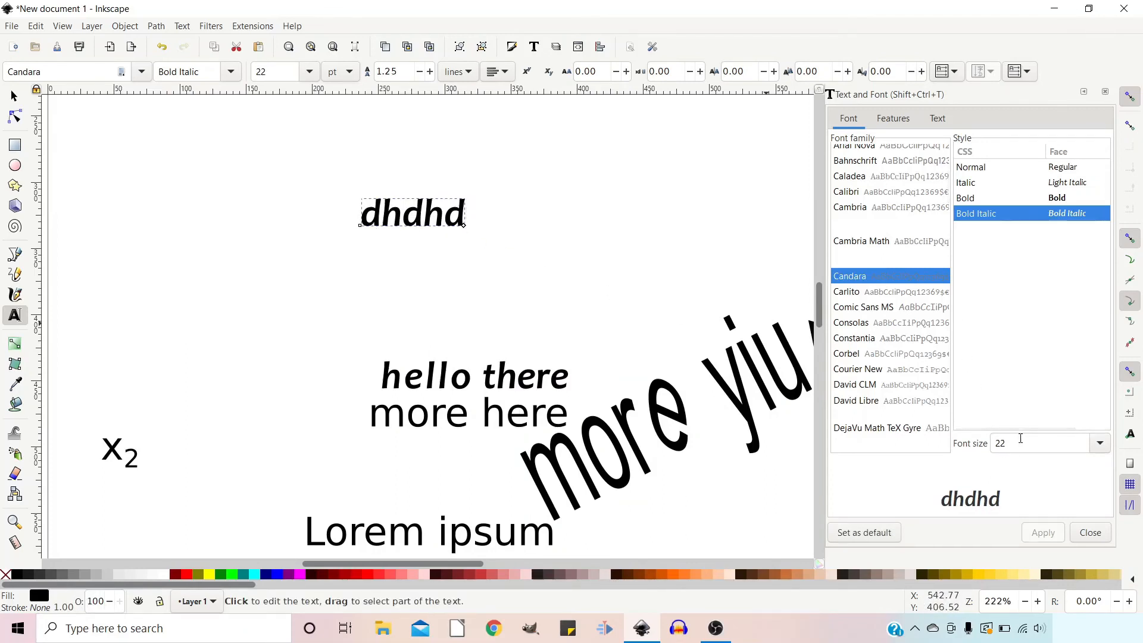
{"action": "left_click", "coordinate": [1010, 445]}
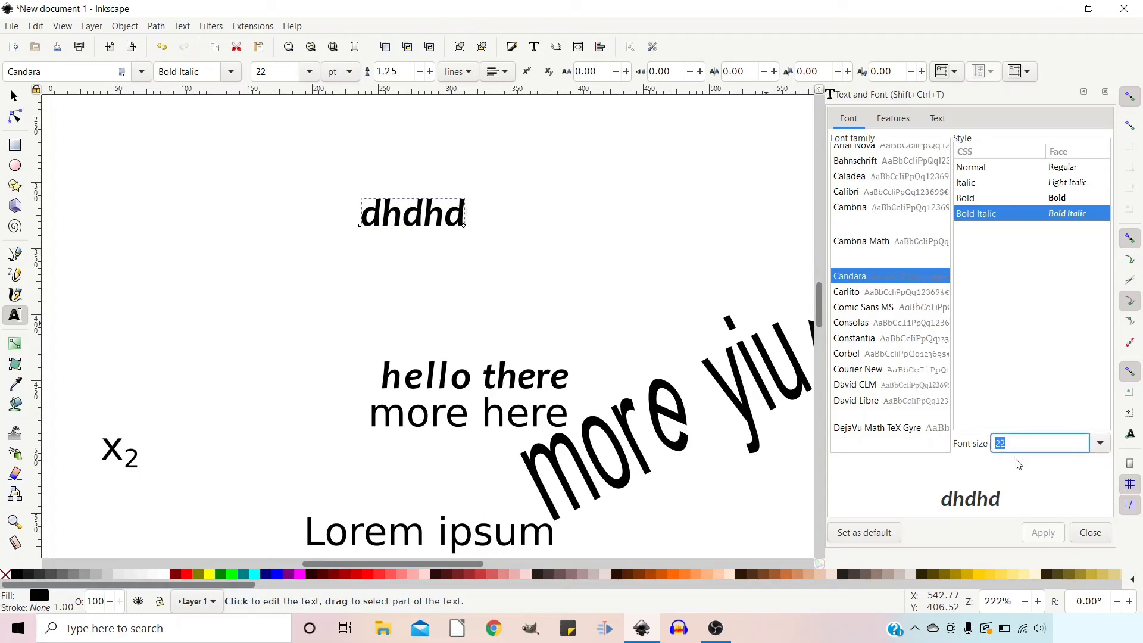
{"action": "type", "text": "50"}
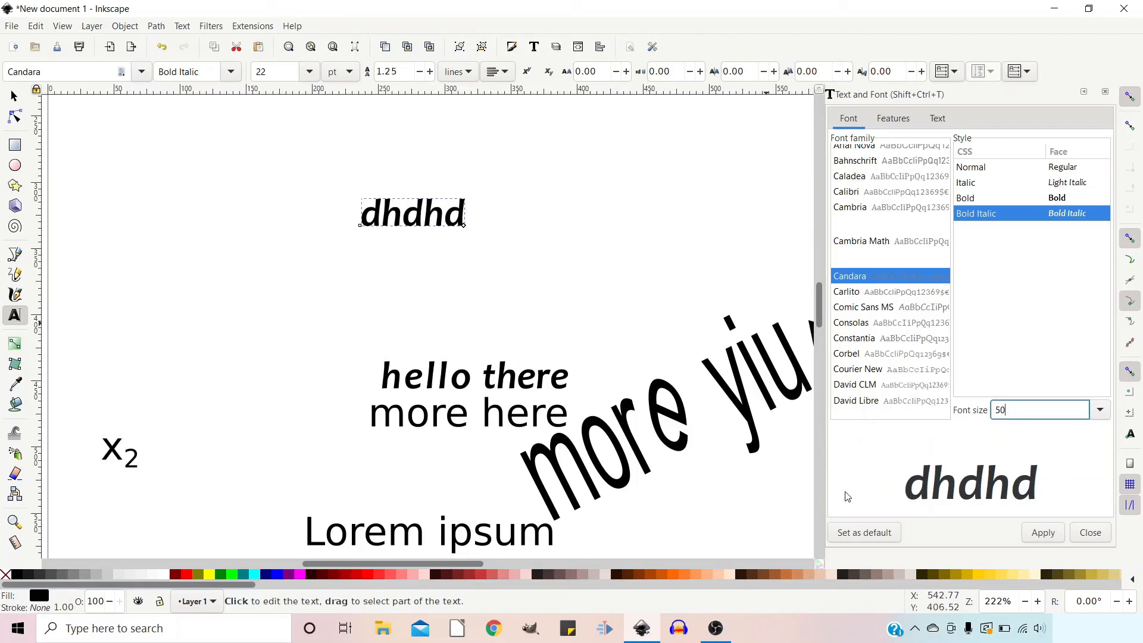
{"action": "left_click", "coordinate": [1043, 533]}
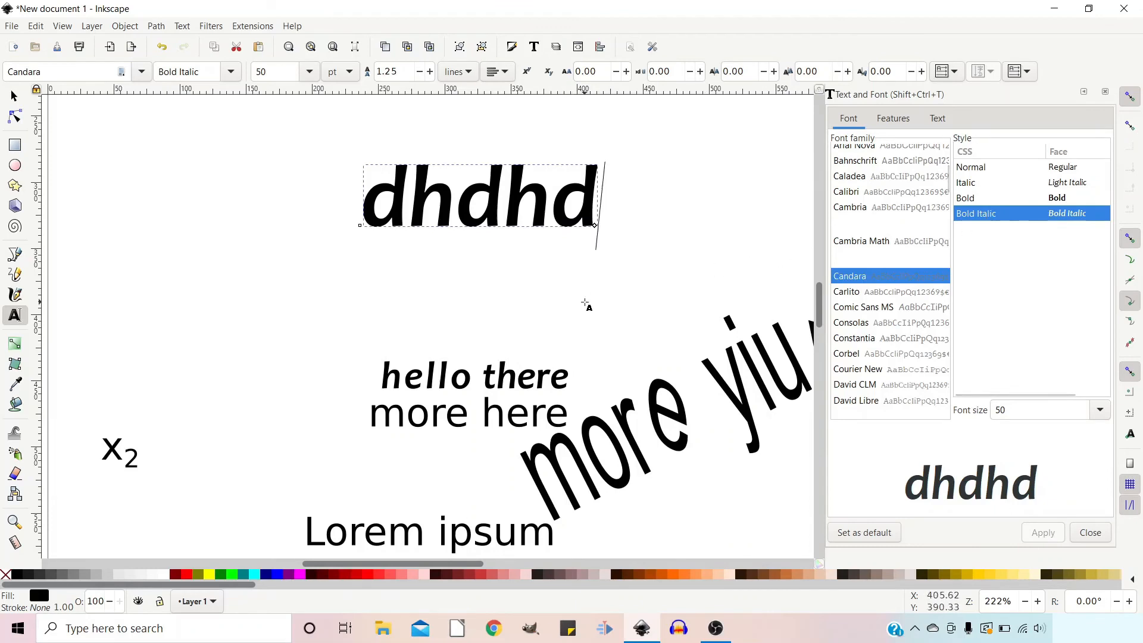
Paste the copied Lorem ipsum paragraph two blank lines below "dhdhd" in its text content editor and apply the change
{"action": "left_click", "coordinate": [585, 305]}
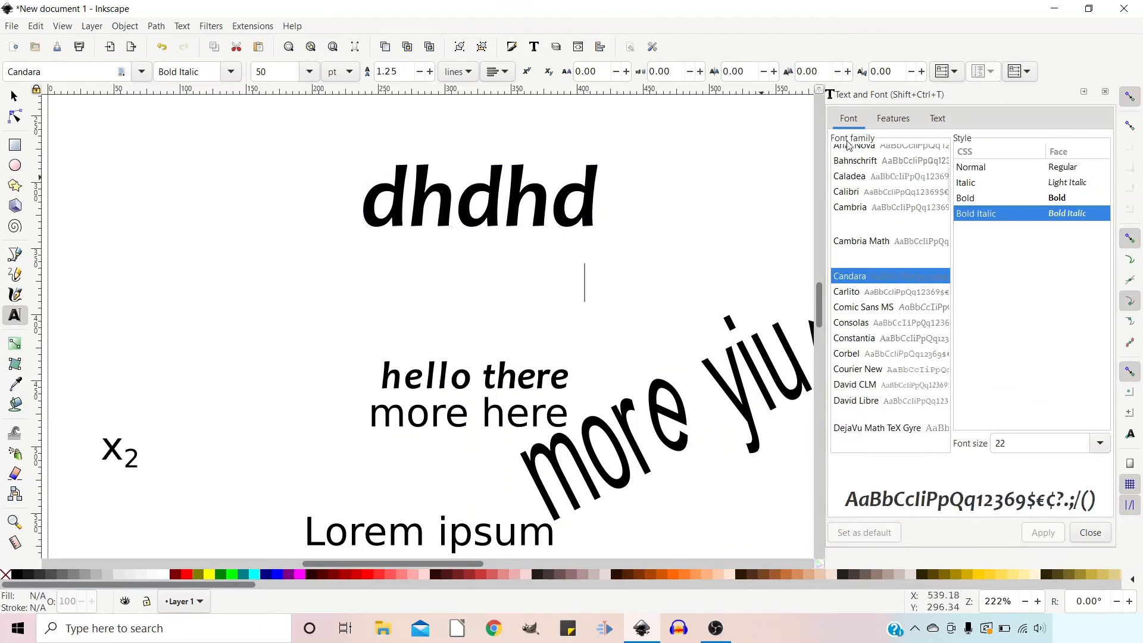
{"action": "left_click", "coordinate": [939, 121]}
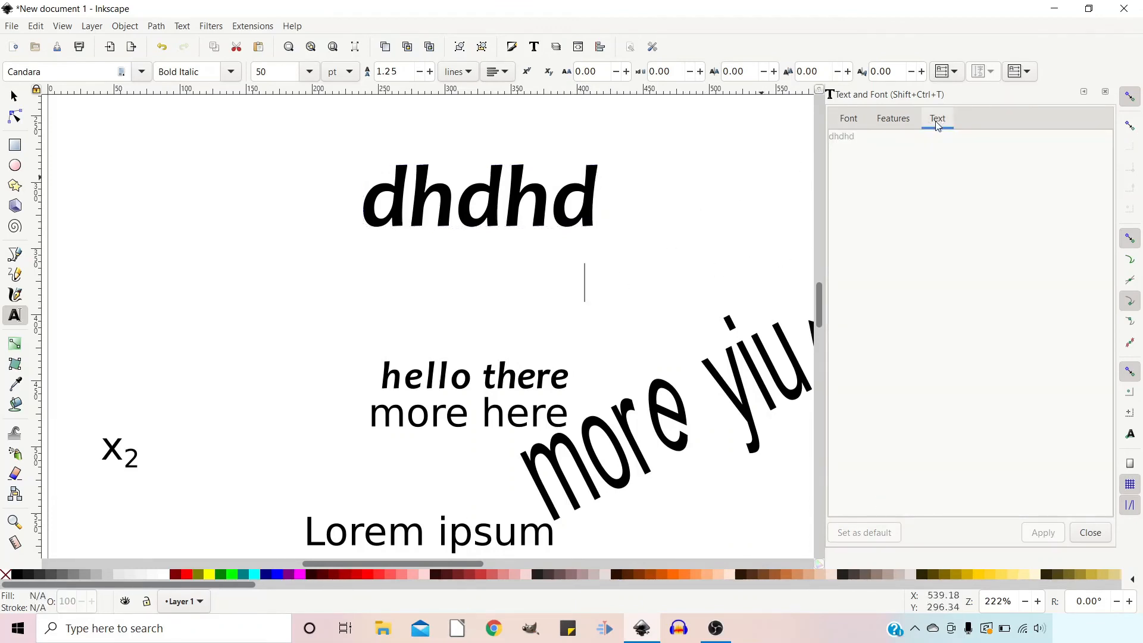
{"action": "left_click_drag", "start_coordinate": [594, 200], "coordinate": [374, 204]}
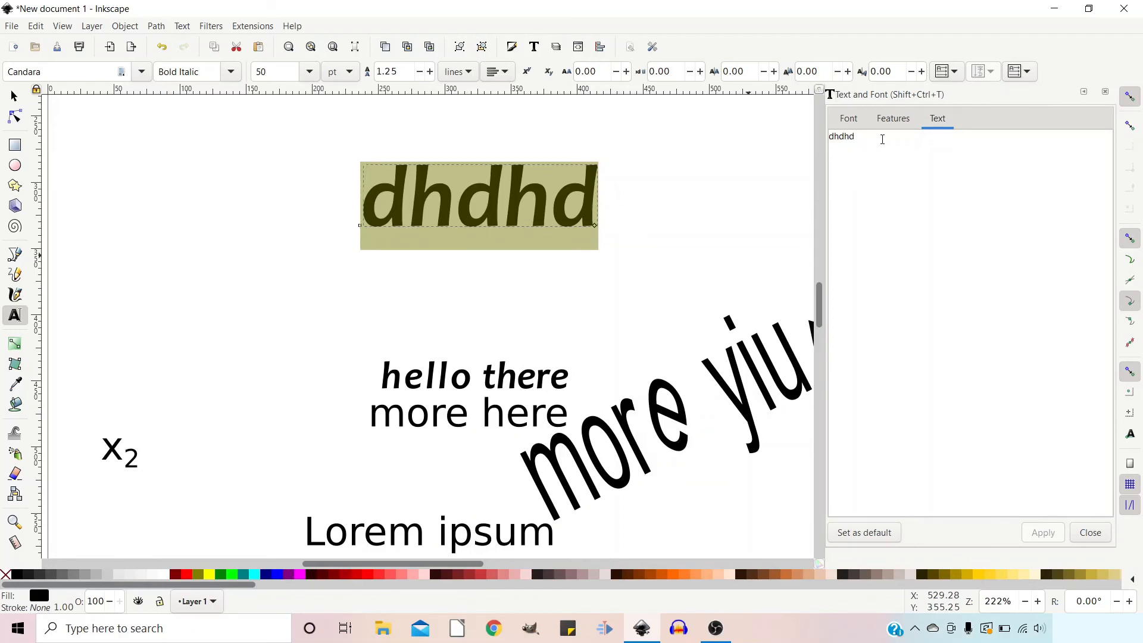
{"action": "left_click", "coordinate": [881, 138]}
{"action": "key", "text": "Return"}
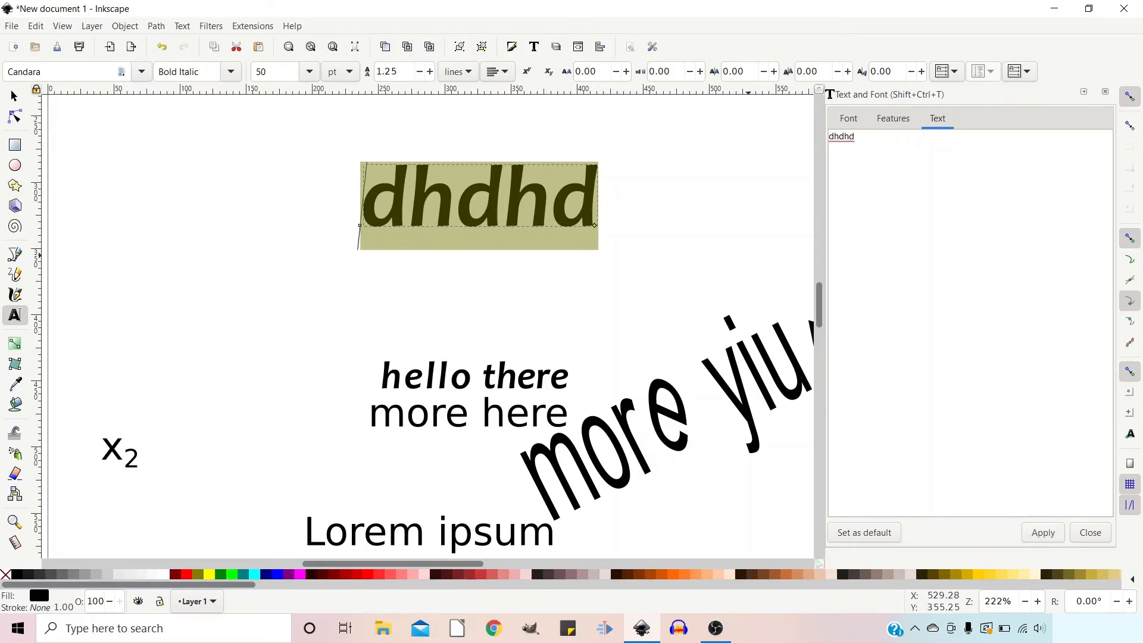
{"action": "type", "text": "h"}
{"action": "key", "text": "BackSpace"}
{"action": "key", "text": "BackSpace"}
{"action": "right_click", "coordinate": [851, 173]}
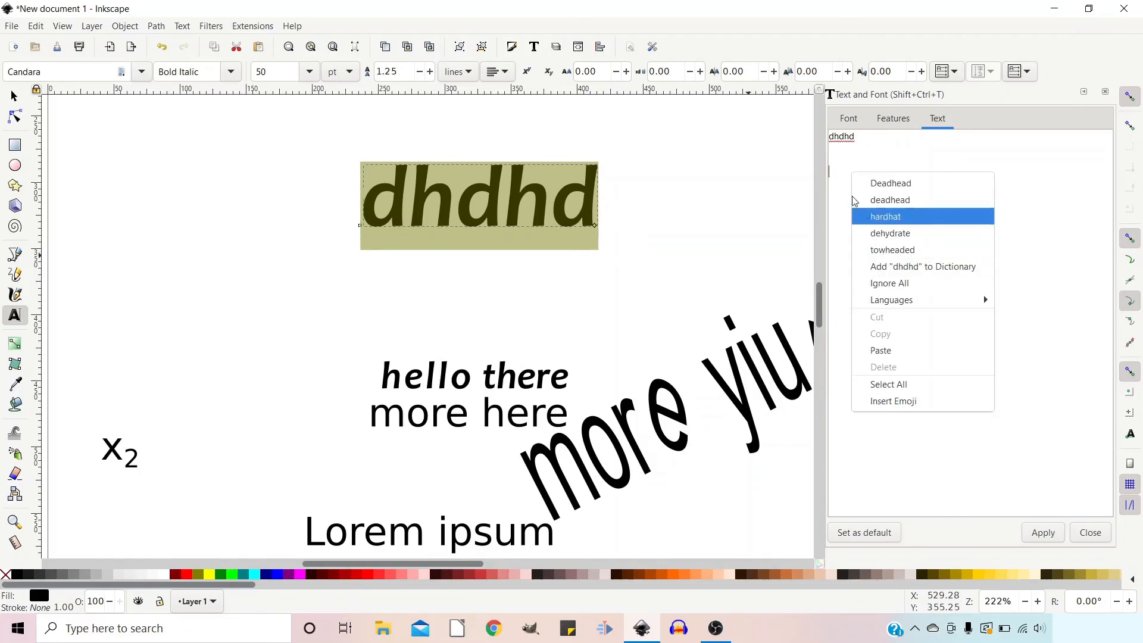
{"action": "left_click", "coordinate": [897, 350]}
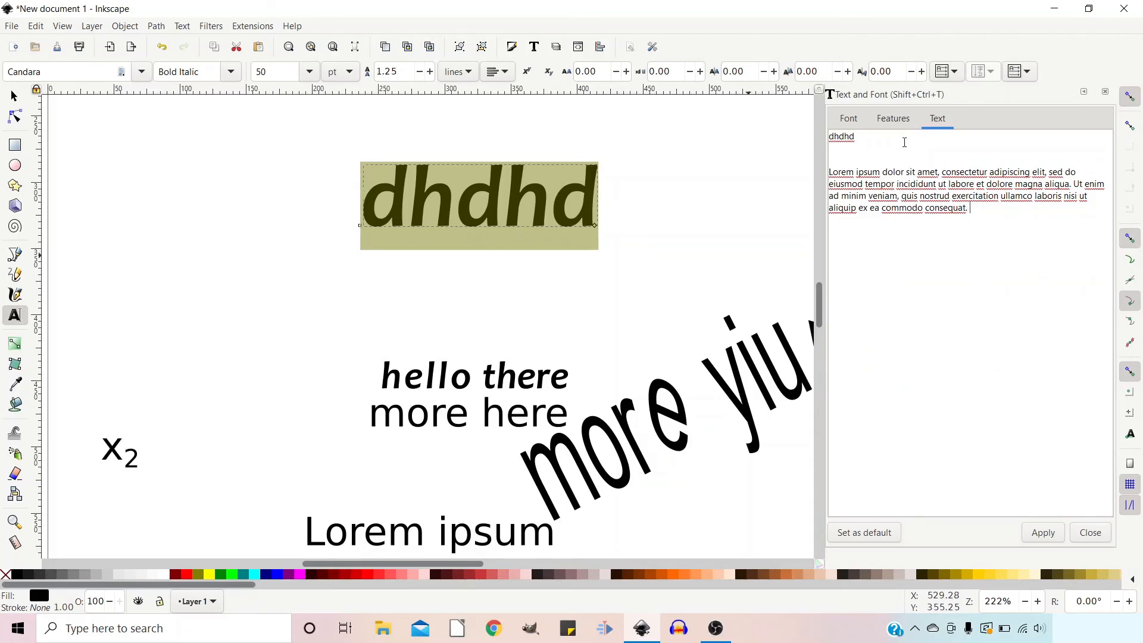
{"action": "left_click", "coordinate": [1043, 535]}
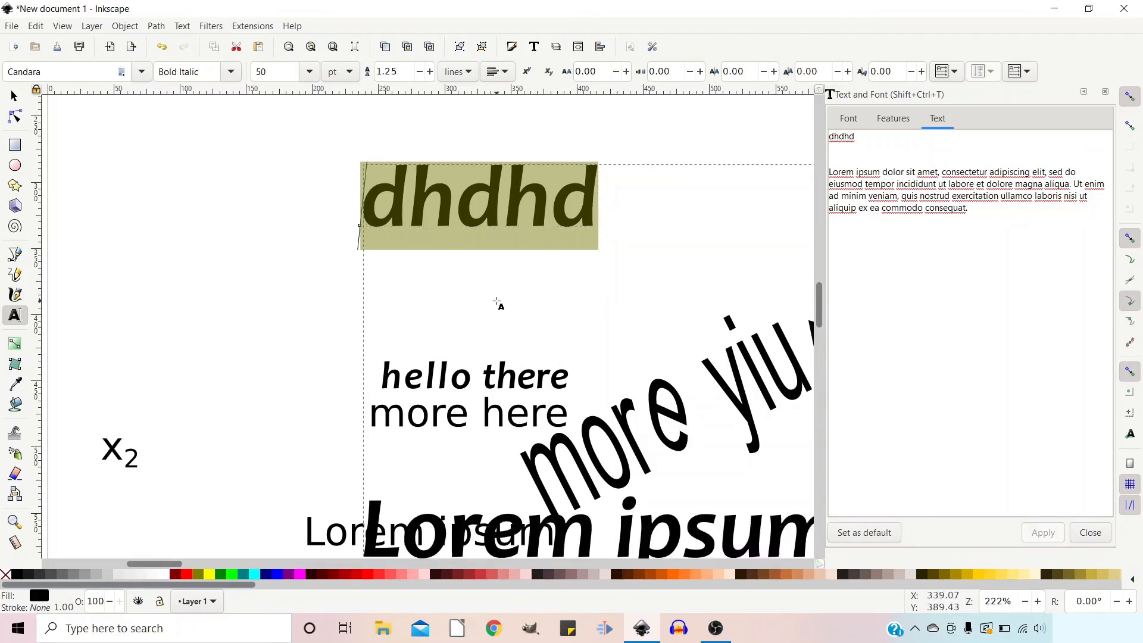
Give the whole "dhdhd" and Lorem ipsum text object a red fill and a dark blue stroke
{"action": "key", "text": "5"}
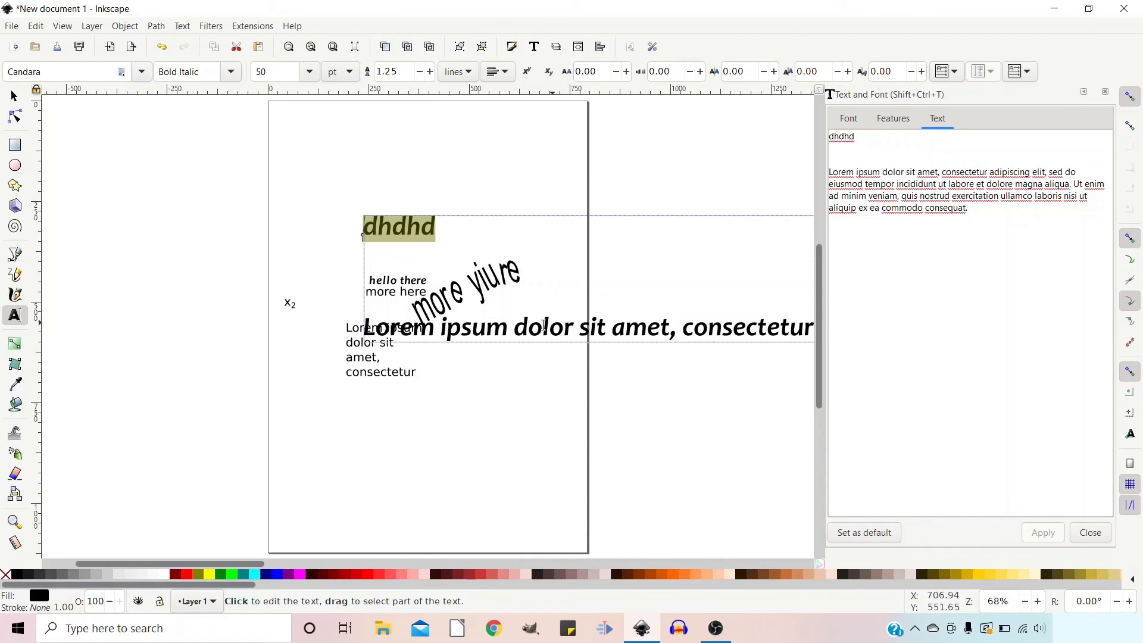
{"action": "left_click", "coordinate": [626, 327]}
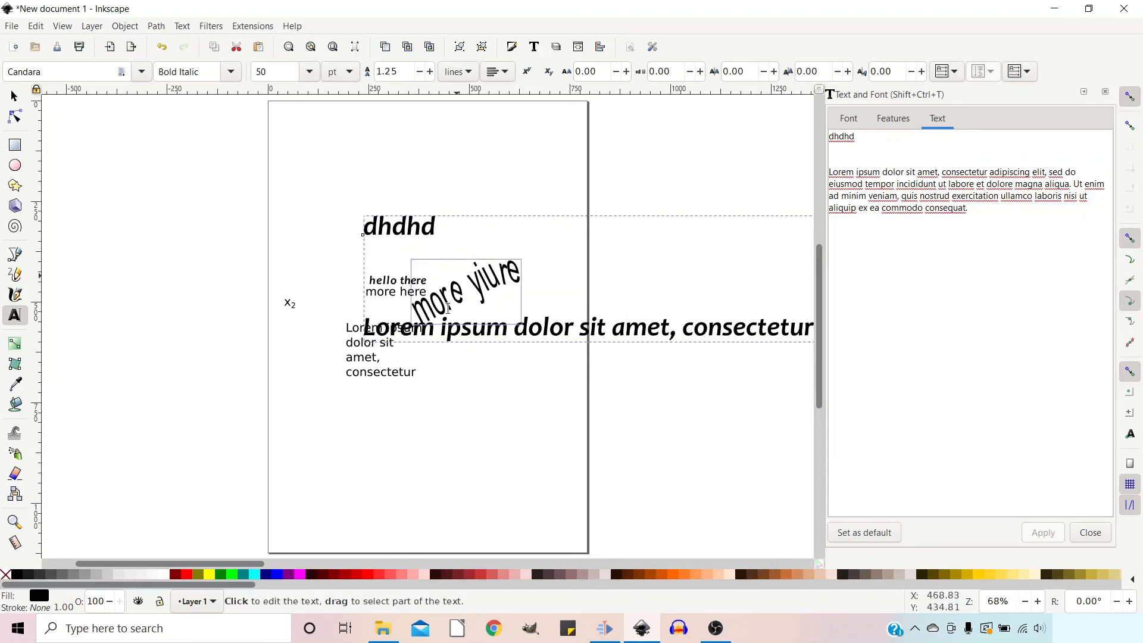
{"action": "left_click", "coordinate": [14, 97]}
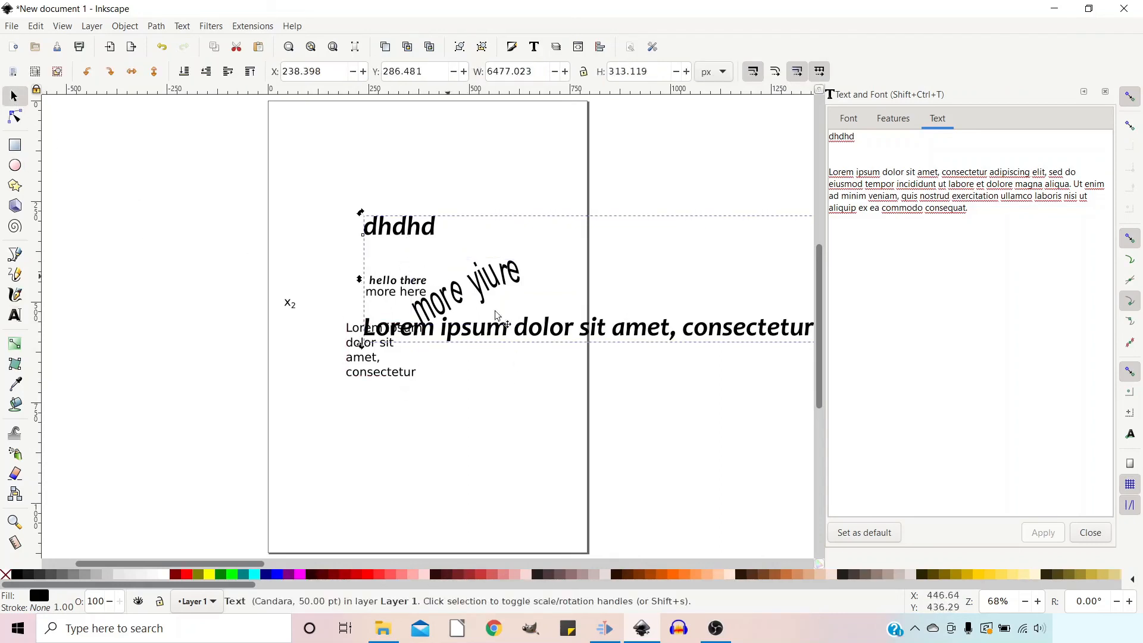
{"action": "left_click", "coordinate": [367, 575]}
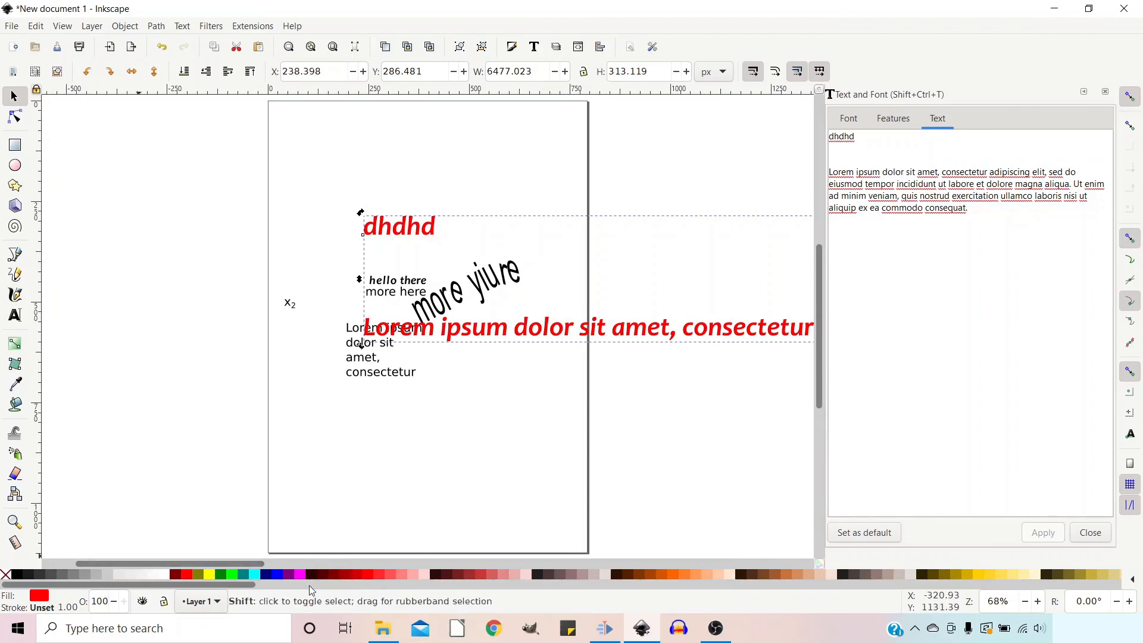
{"action": "left_click", "coordinate": [276, 575], "text": "shift"}
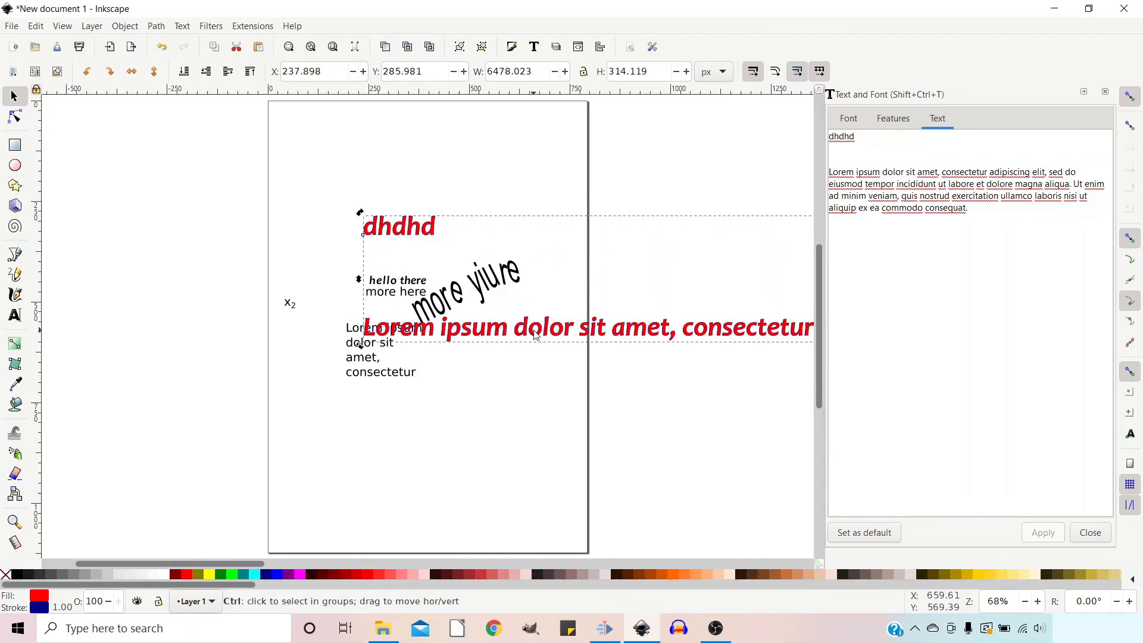
{"action": "scroll", "coordinate": [535, 335], "scroll_direction": "up", "scroll_amount": 5}
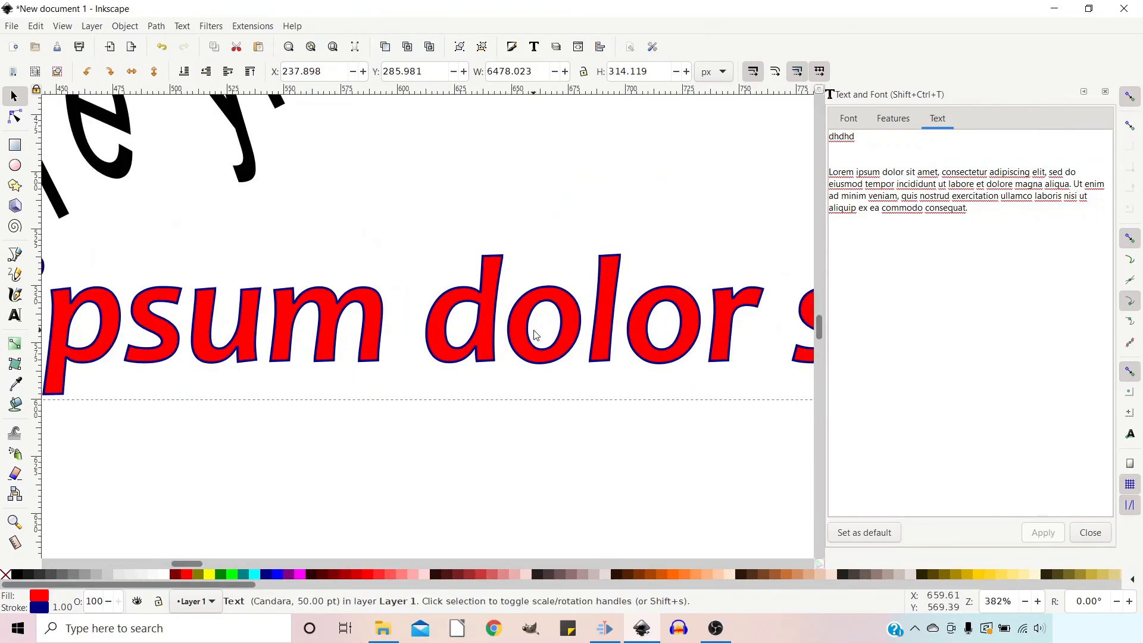